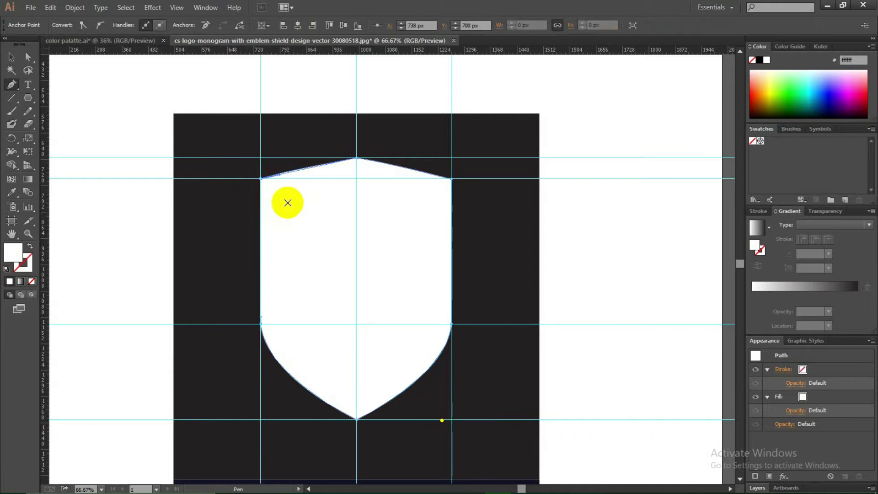
Send the CS logo image behind the white shield shape
left_click(287, 202)
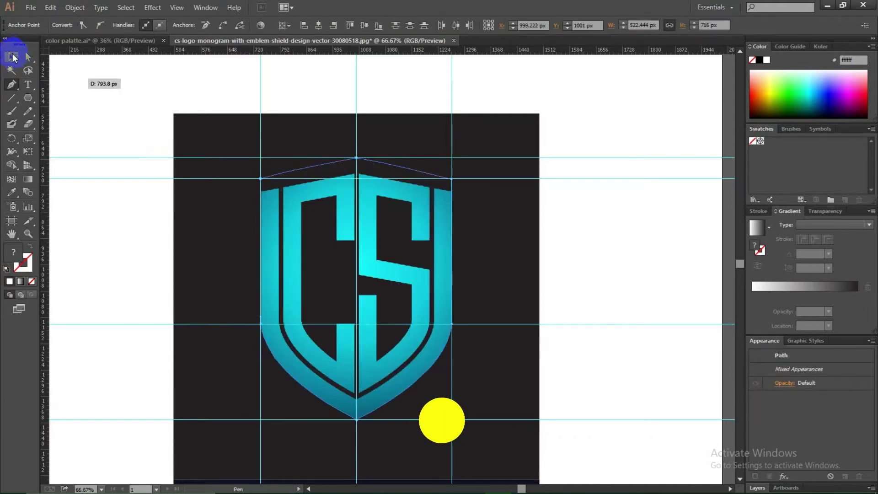
left_click(13, 57)
right_click(499, 243)
mouse_move(586, 310)
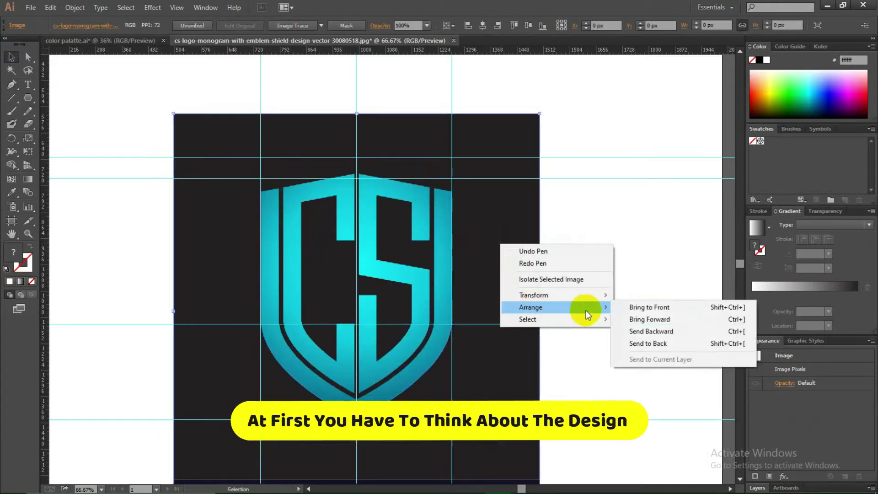
left_click(661, 343)
left_click(366, 230)
left_click(473, 252)
left_click(423, 234)
left_click(525, 251)
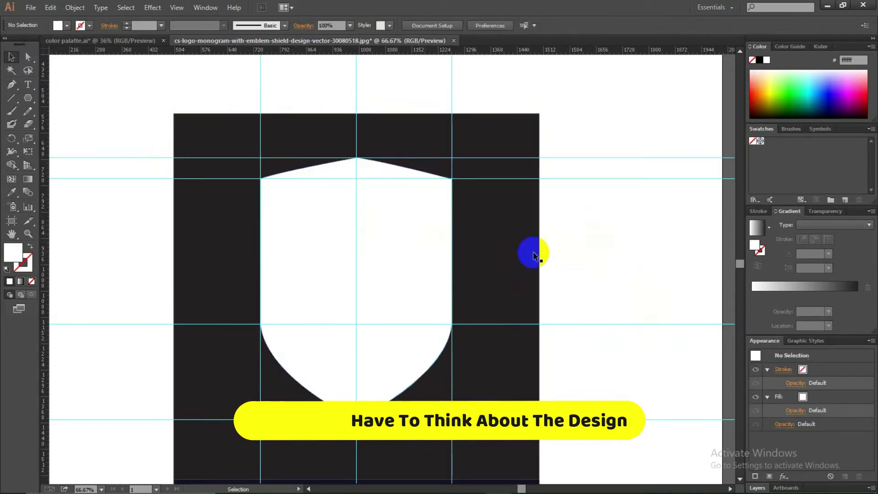
Bring the CS logo image to the front, above the white shield shape, and deselect it
left_click(440, 237)
right_click(486, 228)
mouse_move(548, 293)
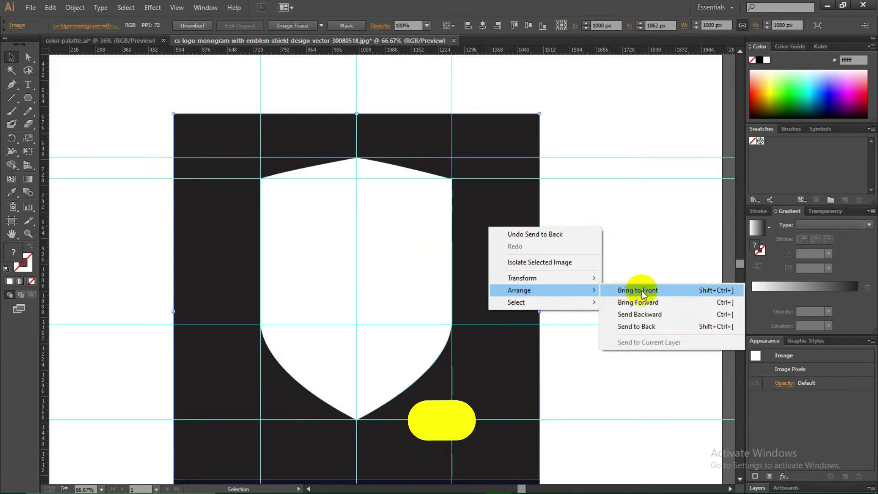
left_click(641, 290)
key("ctrl+shift+a")
Examine the C and S letterforms and the gaps between them in the logo image up close
key("ctrl+plus")
key("ctrl+plus")
key("ctrl+plus")
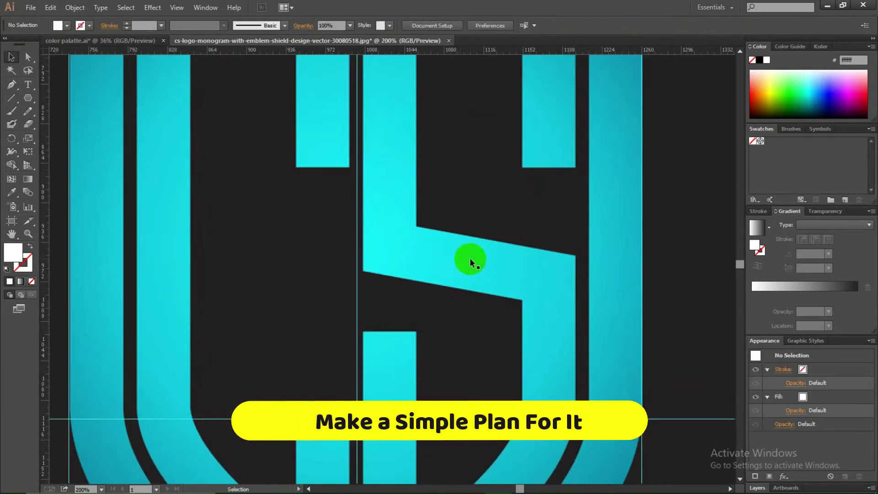
scroll(470, 262, "up", 5)
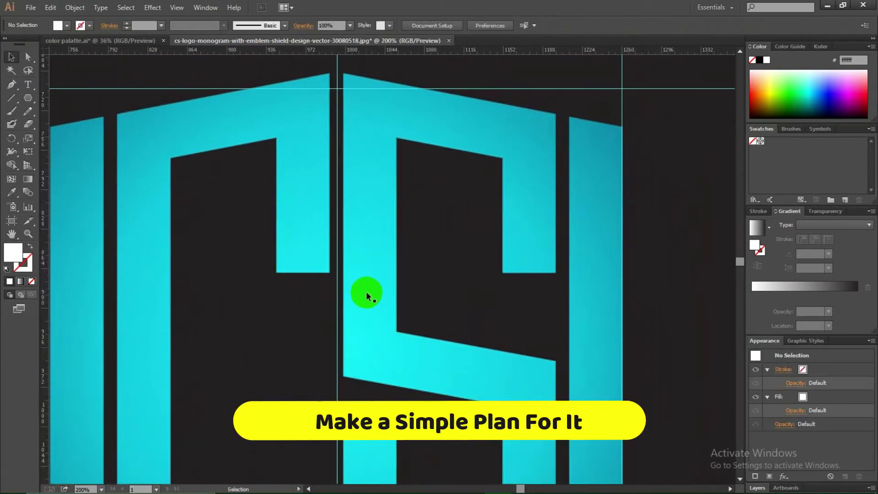
key("ctrl+minus")
key("ctrl+minus")
key("ctrl+minus")
left_click_drag(366, 293, 359, 282)
Draw a rectangle about 13.67 by 70 px in the gap between the C and S tops and fill it with the sampled background colour
left_click_drag(28, 98, 69, 139)
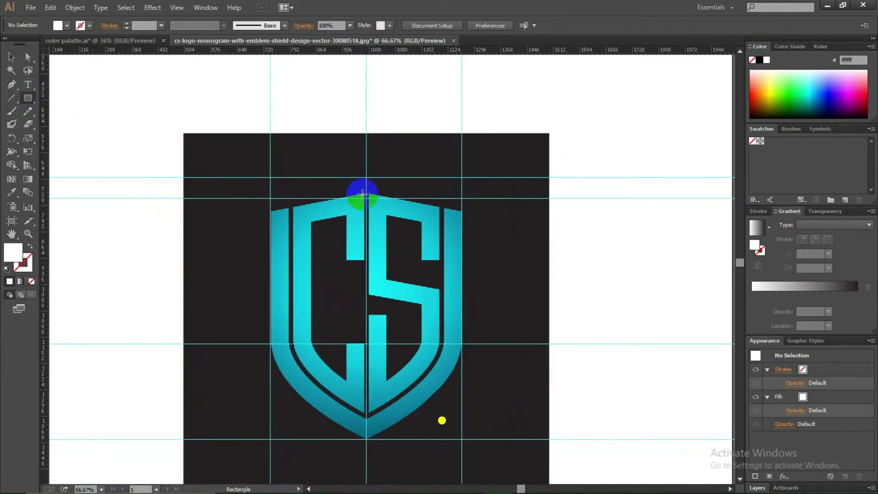
key("ctrl+plus")
key("ctrl+plus")
key("ctrl+plus")
key("ctrl+plus")
mouse_move(359, 194)
left_mouse_down()
mouse_move(313, 225)
mouse_move(328, 202)
mouse_move(376, 254)
left_mouse_up()
key("v")
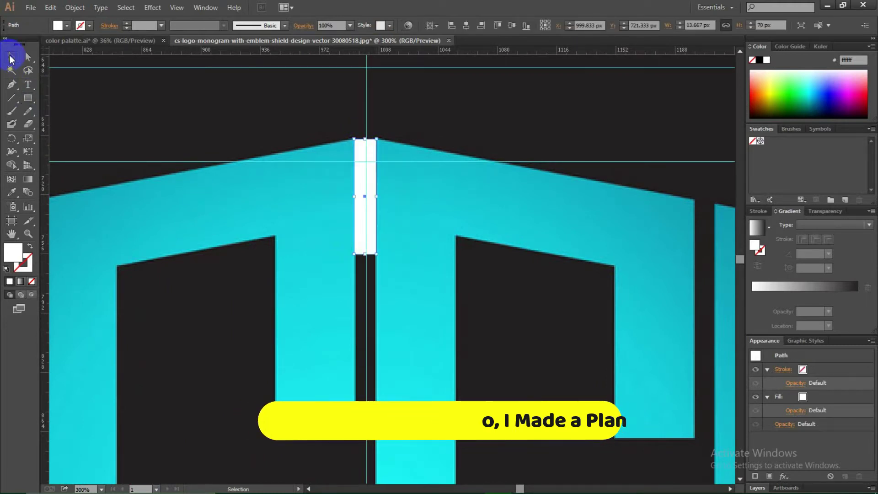
left_click(442, 120)
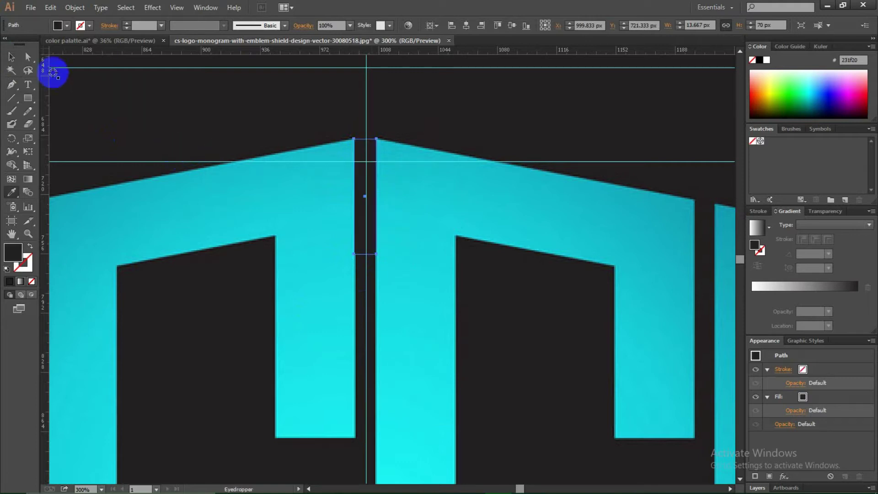
Stretch the narrow rectangle down to the lower end of the centre gap, to a height of about 603 px
key("ctrl+minus")
key("ctrl+minus")
left_click_drag(352, 334, 312, 218)
left_click_drag(343, 148, 344, 437)
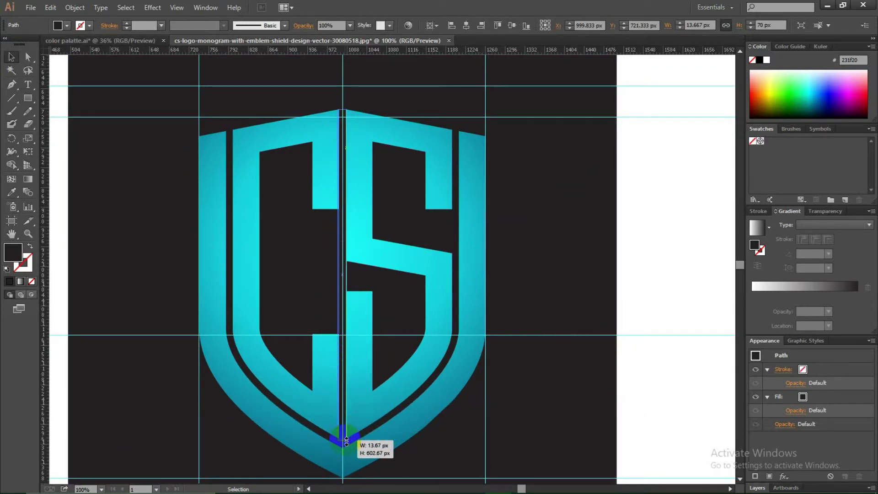
left_click_drag(287, 286, 291, 289)
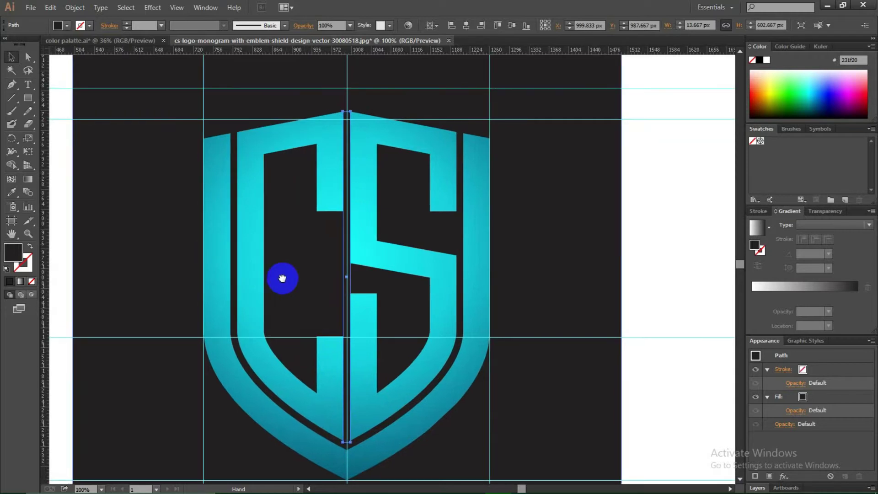
left_click(656, 250)
left_click(348, 236)
left_click_drag(235, 221, 264, 223)
left_click(494, 231)
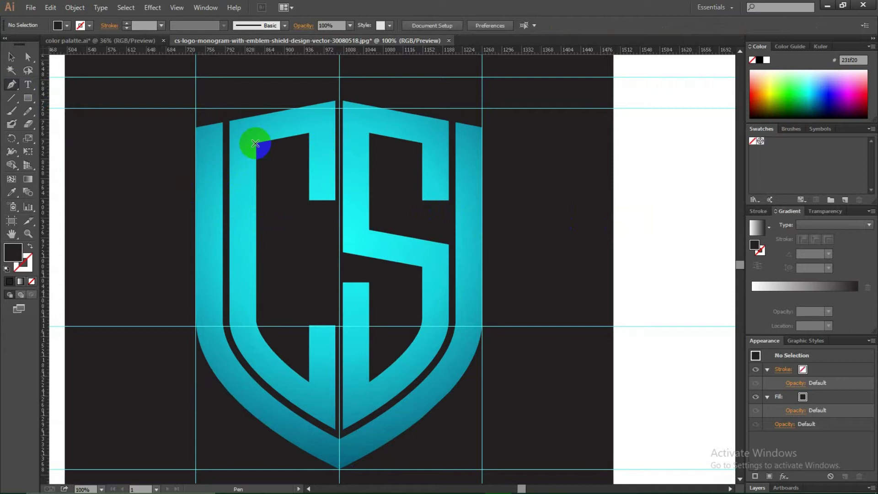
Trace the upper inner edges of the C with the Pen tool, starting at the underside of its upper arm
left_click(257, 190, "ctrl+space")
left_click_drag(257, 190, 331, 272)
left_click(413, 368)
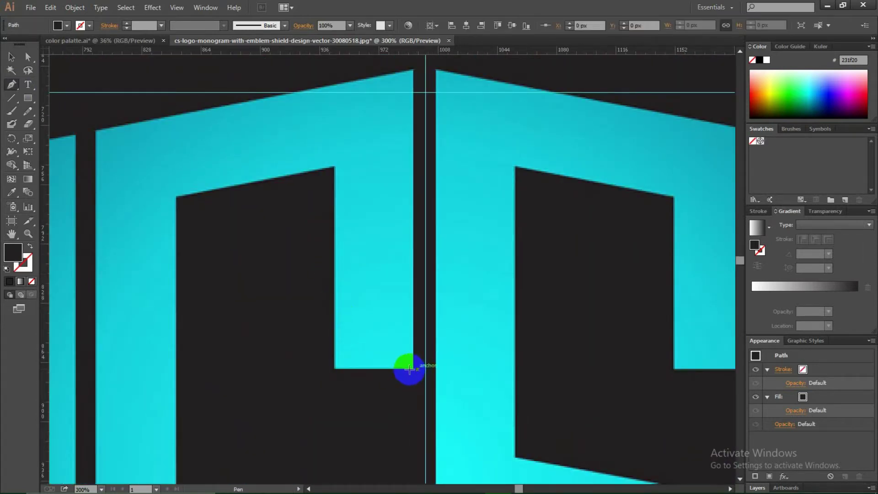
left_click(334, 165)
left_click_drag(174, 198, 270, 178)
left_click(271, 177)
Continue the path down the C's inner side and around its lower arm, close it at the centre gap, and set the fill to none
scroll(274, 206, "down", 10)
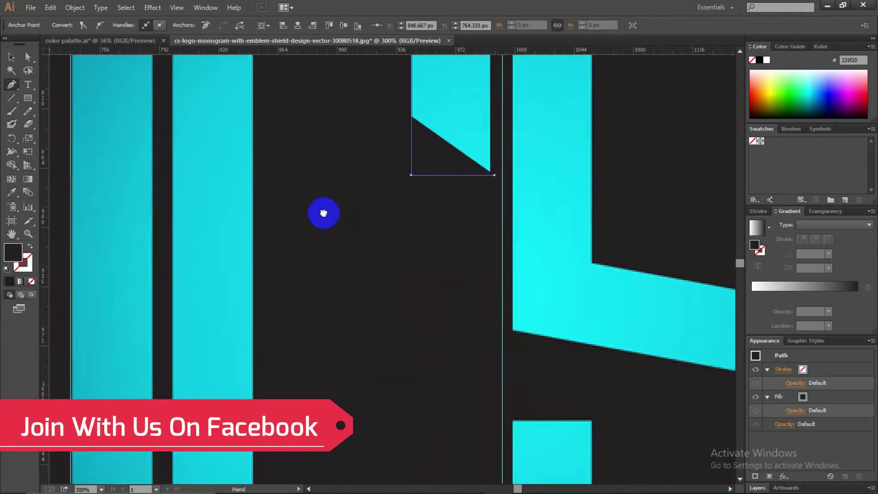
left_click_drag(305, 196, 307, 292)
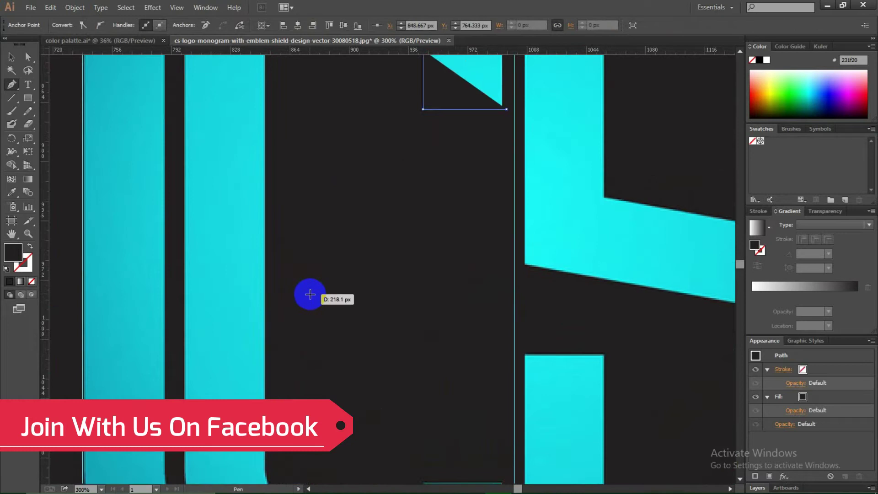
key("ctrl+minus")
key("ctrl+minus")
key("ctrl+minus")
left_click(290, 319)
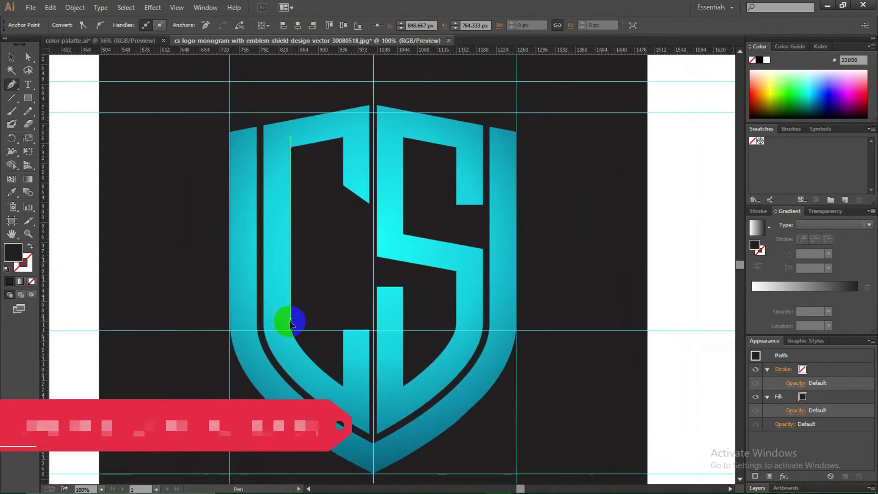
left_click(343, 387)
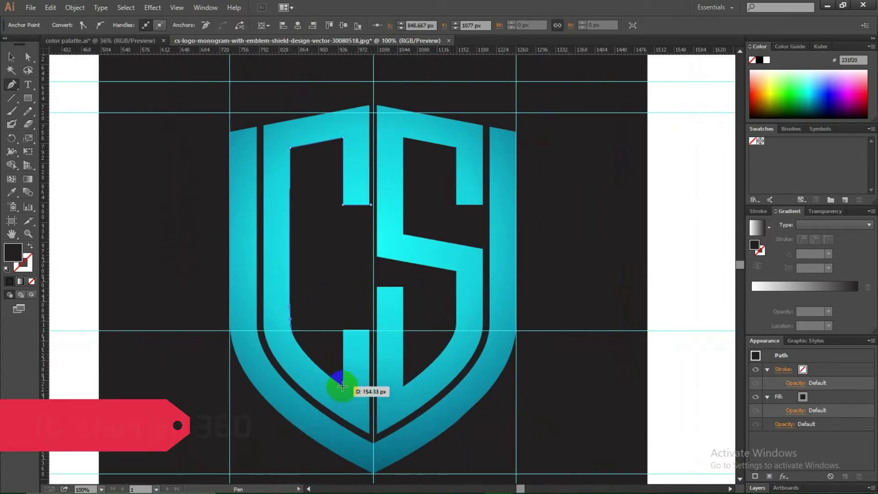
left_click(395, 427)
mouse_move(394, 427)
left_mouse_down()
mouse_move(342, 359)
mouse_move(371, 332)
mouse_move(372, 206)
left_mouse_up()
left_click(31, 281)
left_click(653, 233)
Trace the S's lower inner opening with the Pen tool as a closed path reaching the centre gap
left_click_drag(566, 230, 513, 244)
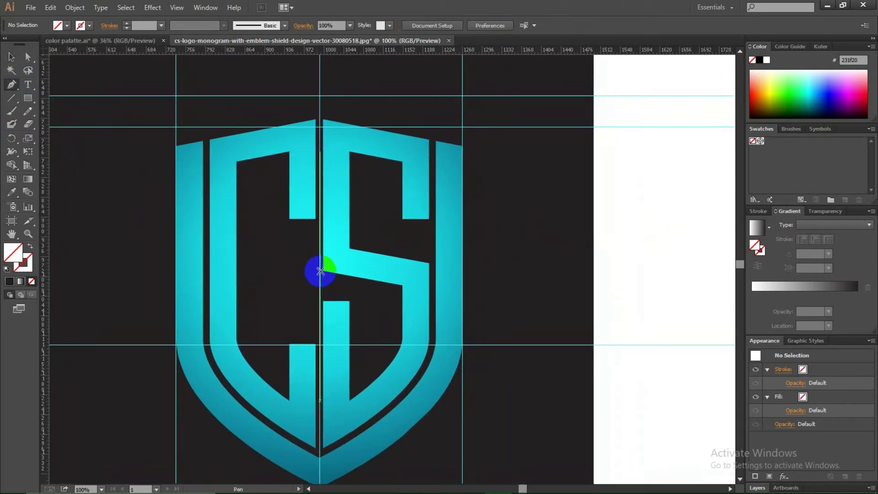
left_click(320, 270)
left_click(393, 286)
left_click(402, 286)
left_click_drag(408, 308, 452, 232)
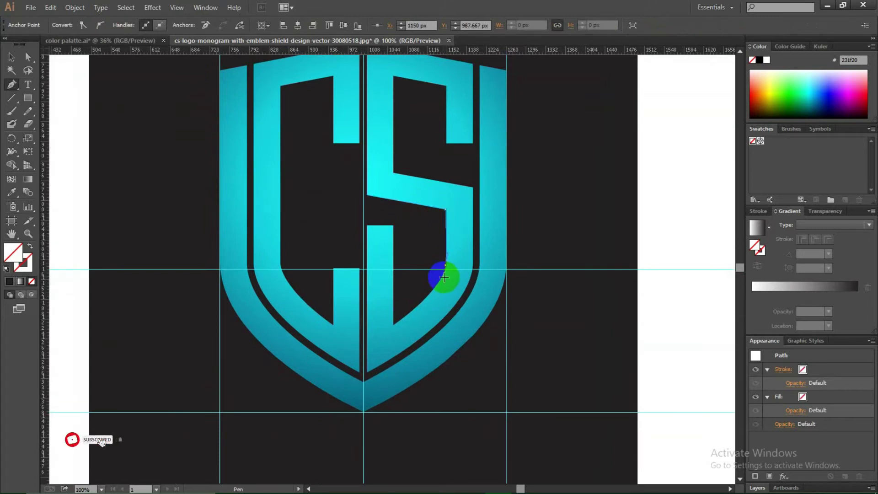
left_click(394, 324)
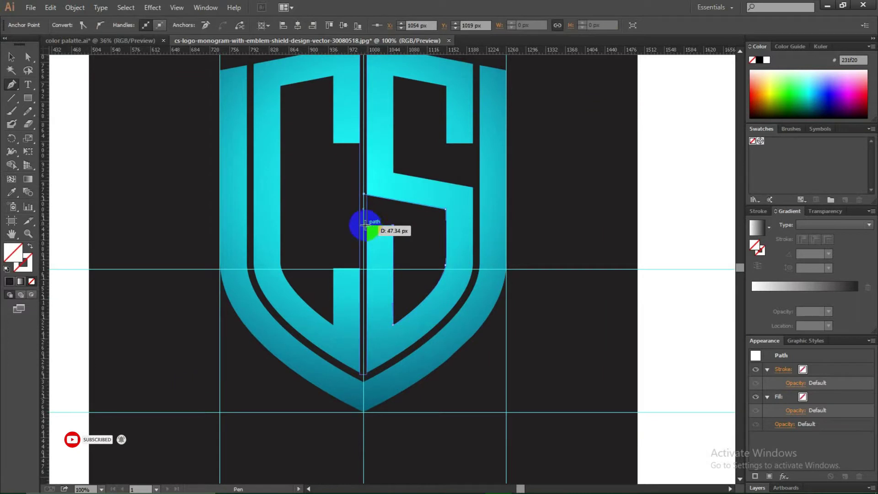
left_click(73, 181)
Trace the S's upper inner opening with the Pen tool as a closed path extending into the gap beside the outer border
left_click_drag(347, 236, 281, 337)
left_click_drag(303, 208, 331, 188)
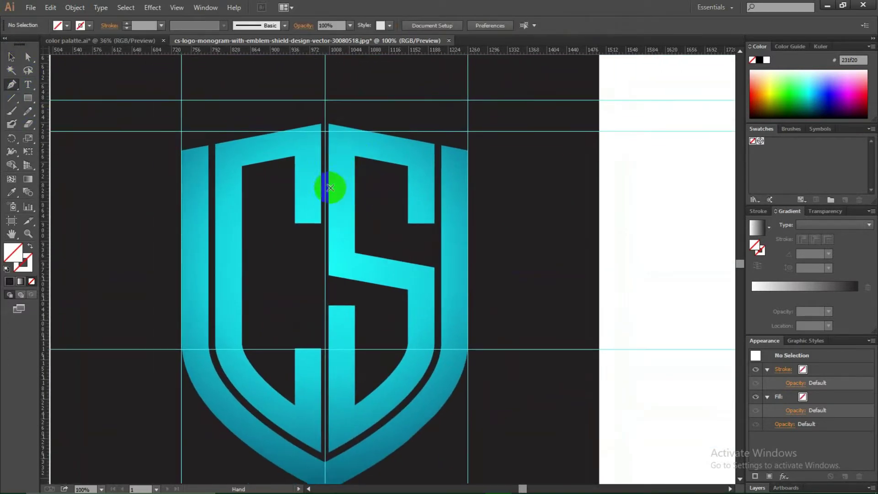
left_click(355, 156)
left_click(355, 251)
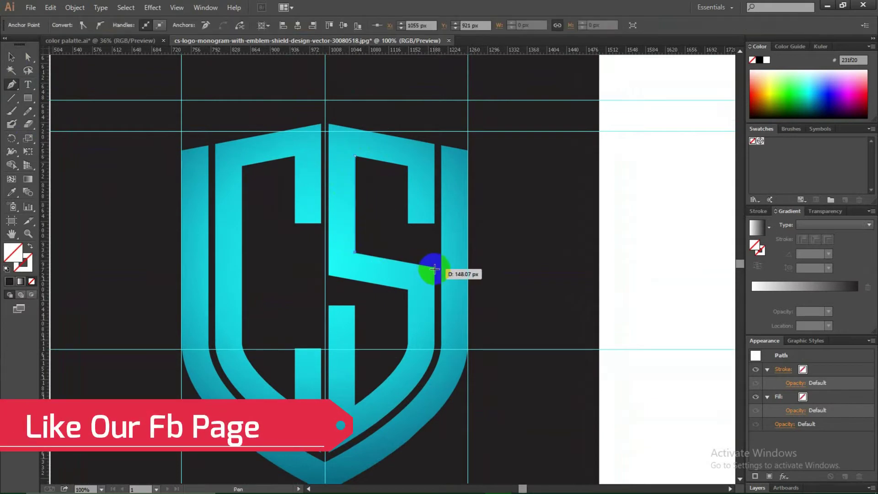
left_click_drag(438, 270, 437, 224)
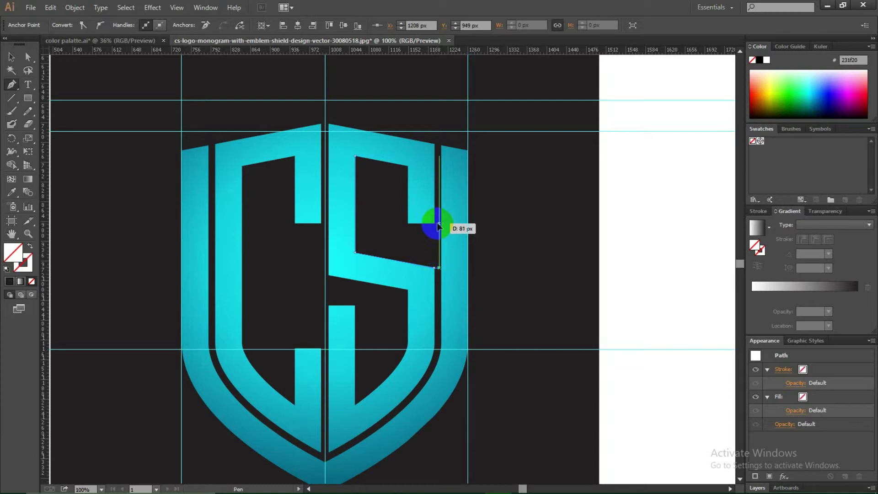
left_click(406, 168)
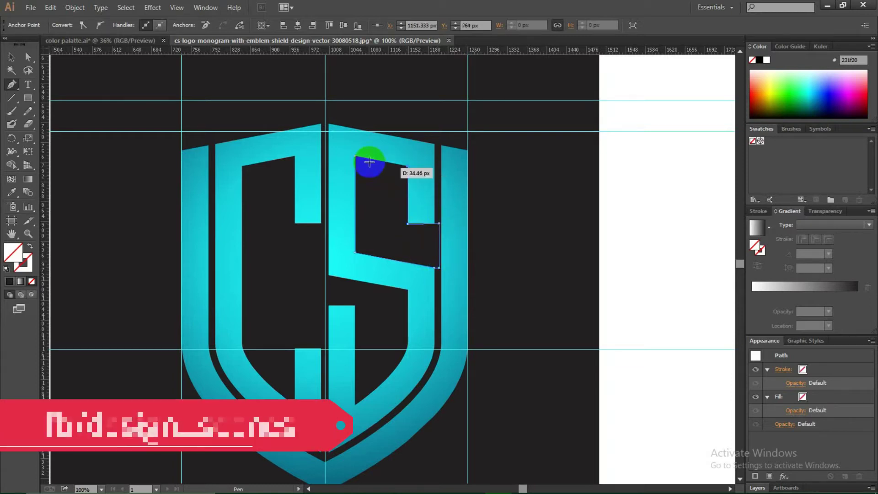
left_click_drag(345, 226, 392, 228)
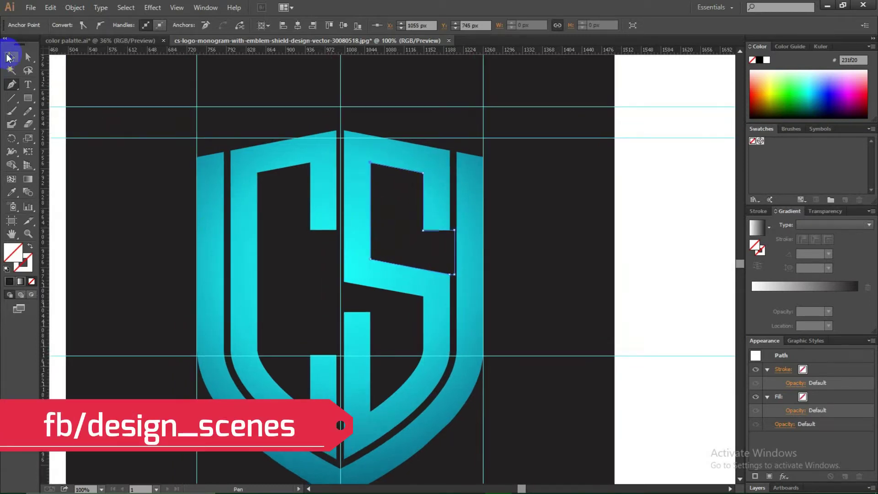
left_click(647, 252)
left_click_drag(424, 254, 448, 246)
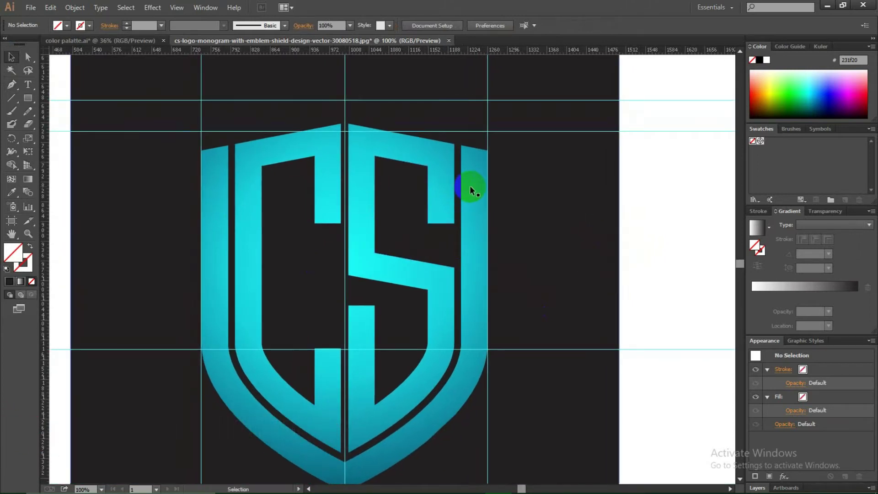
Send the CS logo image to the back, behind the shield and the traced paths
right_click(540, 196)
mouse_move(598, 254)
left_click(683, 297)
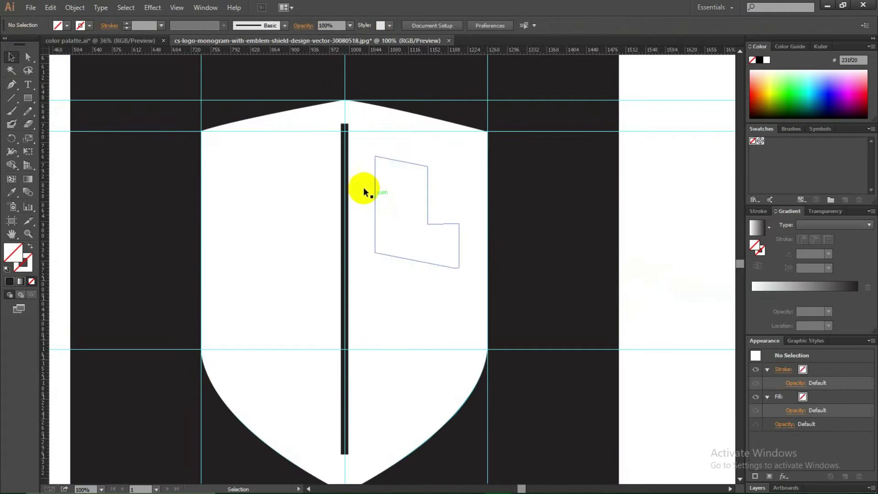
Fill the two S openings and the C opening with the dark background colour using the Eyedropper
left_click(375, 197)
key("i")
left_click(345, 200)
key("v")
left_click(372, 280)
key("i")
left_click(553, 270)
key("v")
left_click(275, 216)
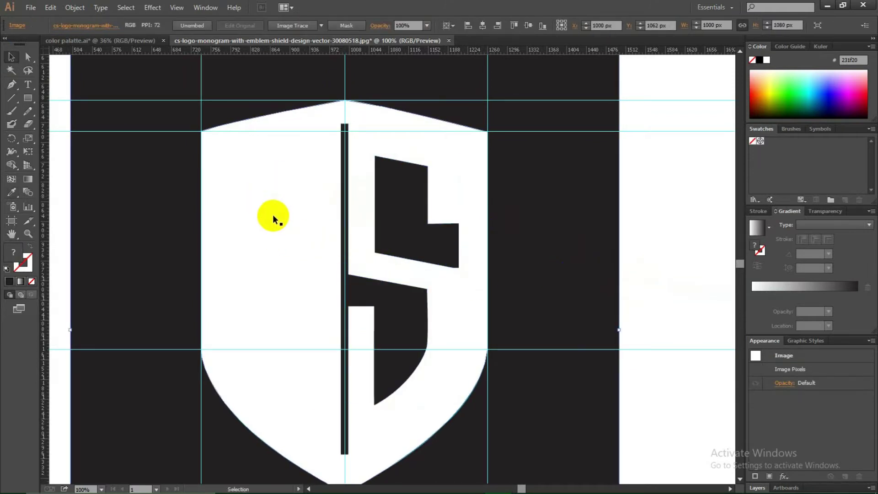
key("i")
left_click(394, 220)
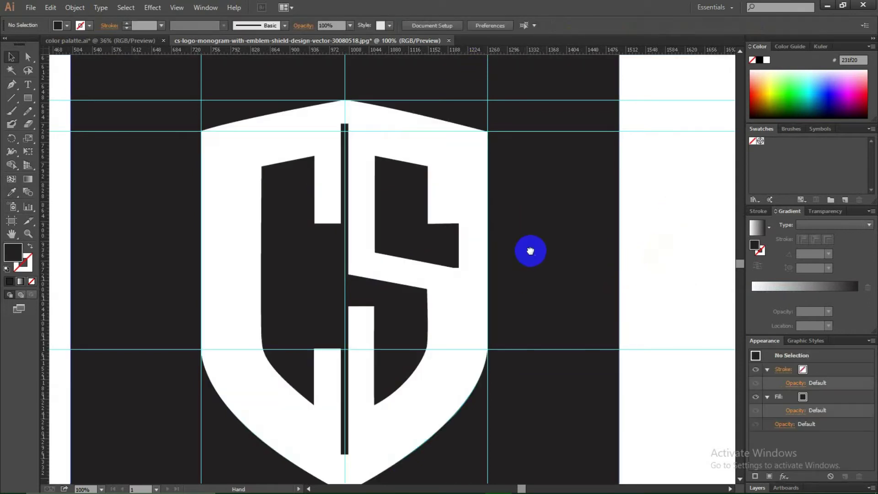
Copy the white shield shape and paste the copy in front
scroll(525, 274, "down", 1)
left_click(479, 221)
left_click(48, 7)
left_click(516, 215)
left_click(51, 8)
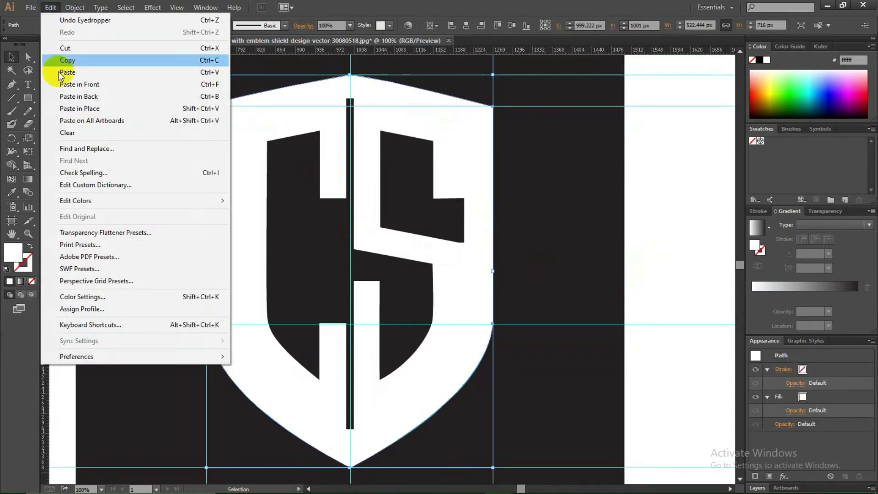
left_click(108, 87)
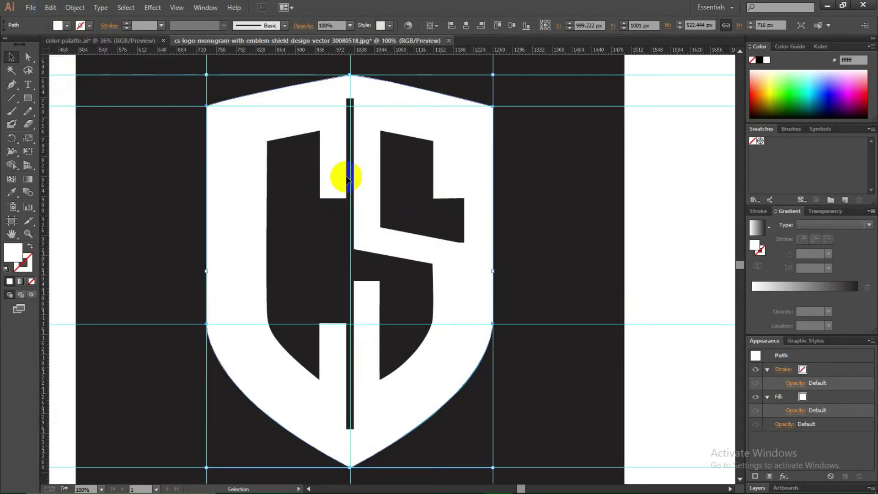
Offset the shield's path by -42 px with miter joins and a miter limit of 4
left_click(51, 7)
mouse_move(74, 8)
mouse_move(216, 229)
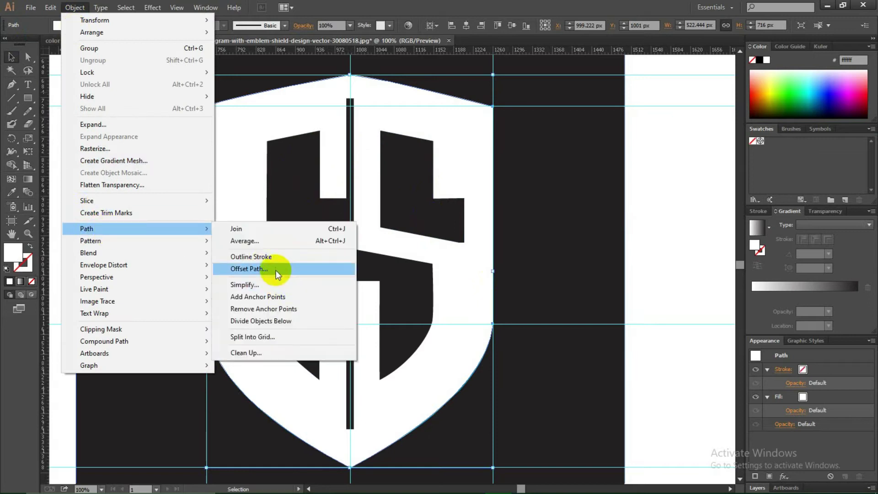
left_click(281, 270)
left_click(578, 328)
scroll(619, 270, "down", 20)
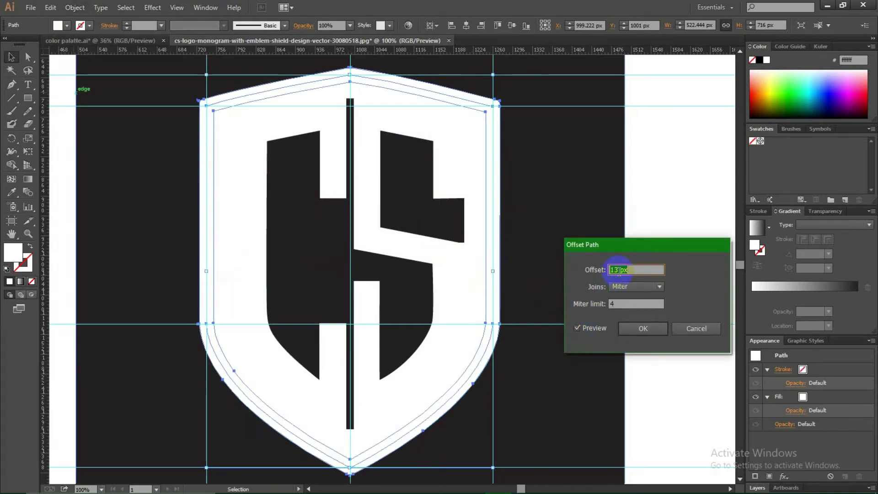
scroll(618, 270, "down", 20)
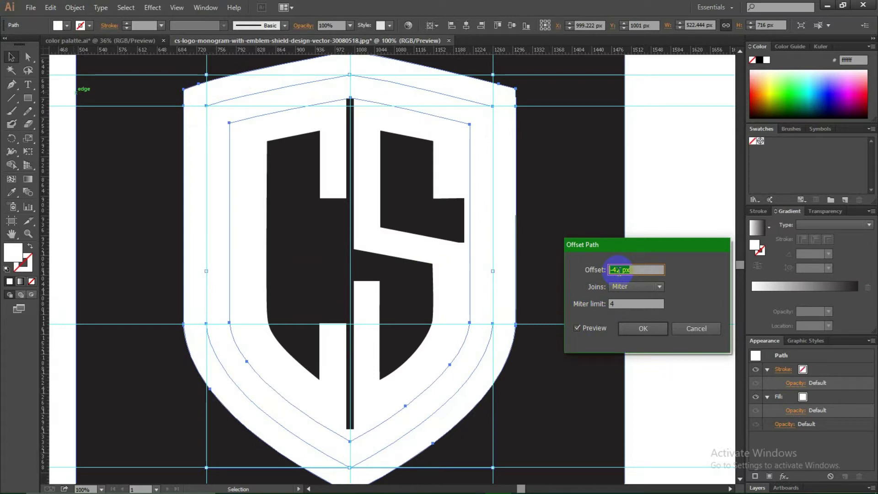
left_click(650, 329)
left_click(397, 348)
left_click(496, 269)
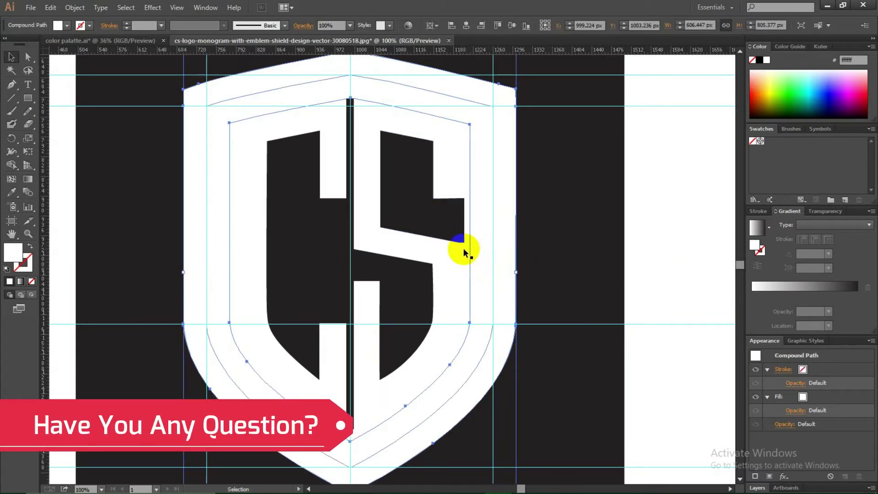
Select the outer and inner shield shapes and separate the band between them with the Shape Builder tool
left_click(534, 322)
left_click(374, 229)
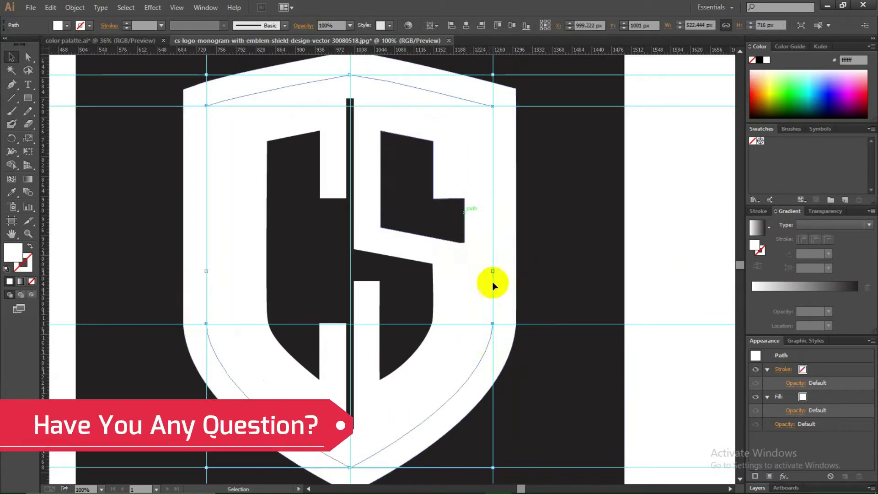
left_click(558, 294)
left_click(480, 284)
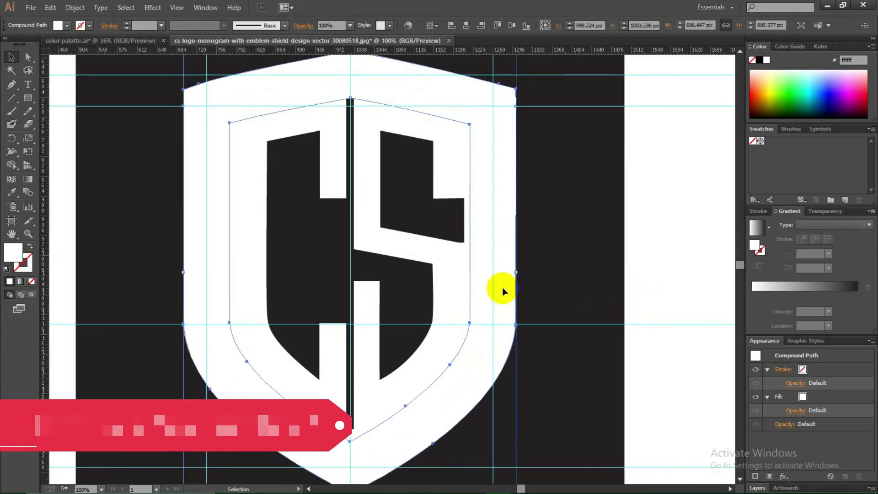
left_click(509, 288)
left_click(265, 201)
left_click(204, 200)
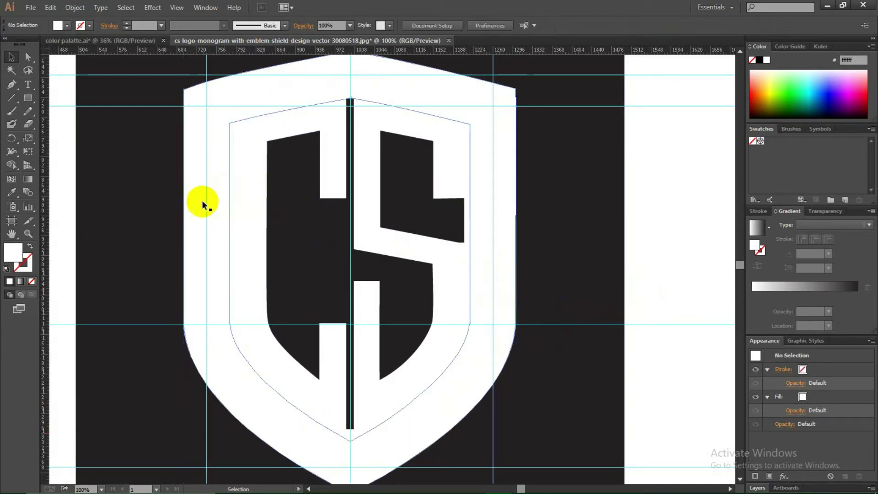
left_click(225, 237, "shift")
left_click(17, 167)
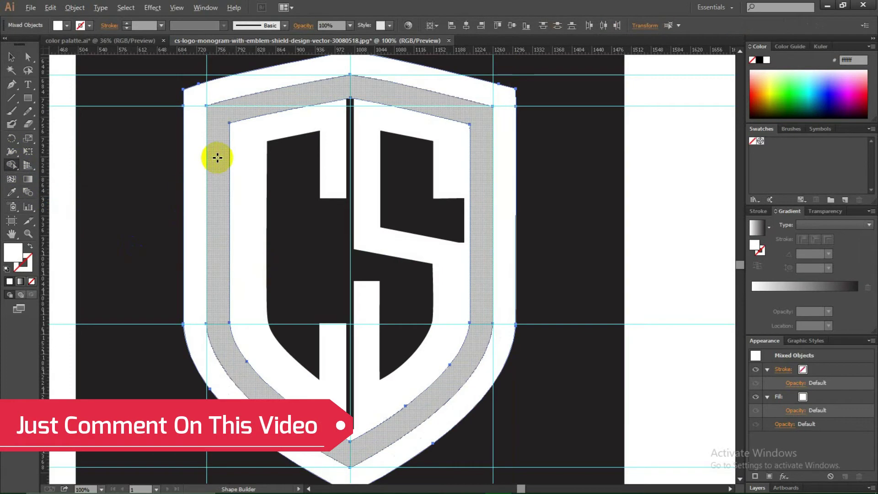
left_click(221, 229)
Fill the outer frame and the innermost shield with the dark background colour using the Eyedropper
key("i")
left_click(565, 241)
key("v")
left_click(504, 229)
scroll(504, 230, "up", 1)
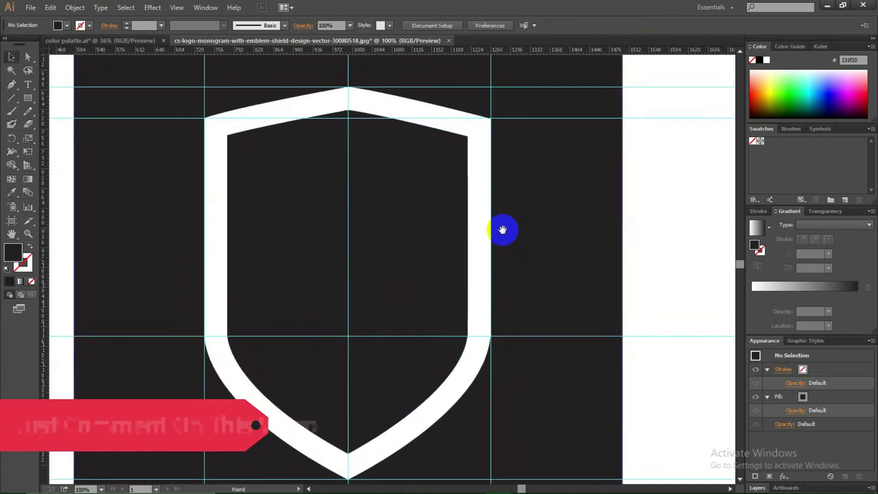
Fill the two S openings, the C opening and the thin centre bar with white using the Eyedropper
left_click(421, 208)
key("i")
left_click(473, 202)
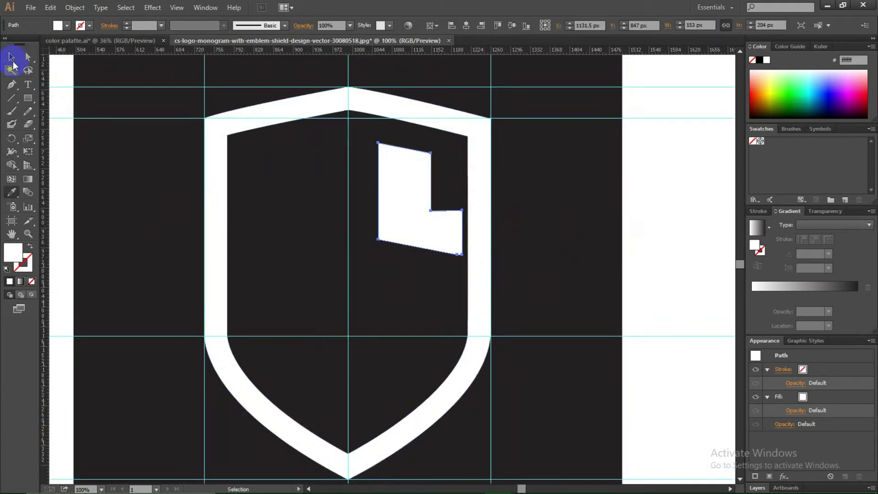
left_click(413, 276, "ctrl")
left_click(413, 234)
left_click(318, 245, "ctrl")
left_click(412, 221)
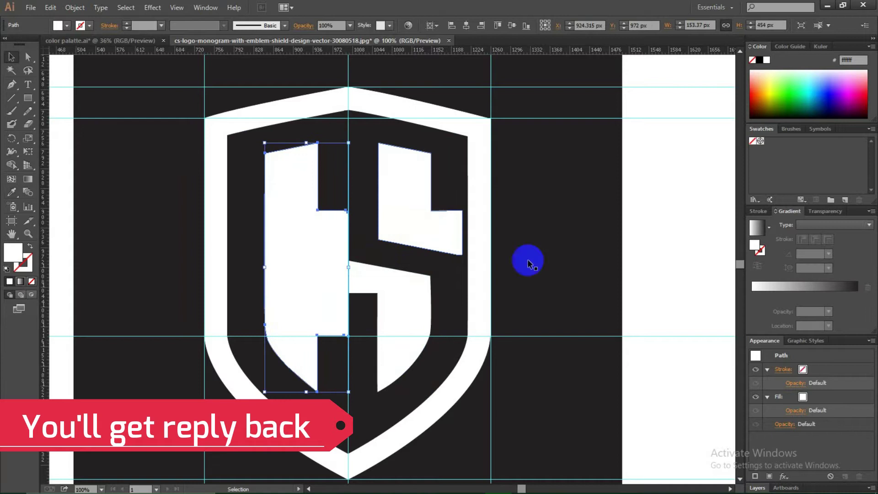
left_click(333, 372, "ctrl")
left_click(392, 317)
left_click(163, 200, "ctrl")
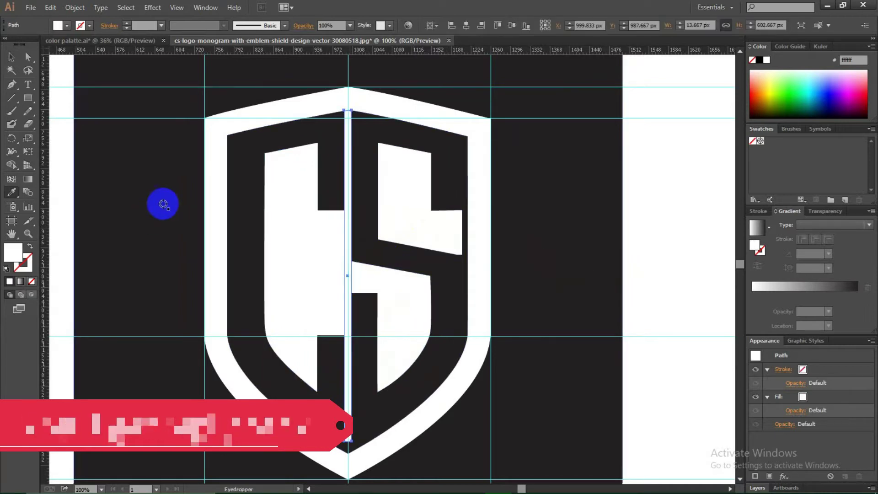
Delete the CS logo reference image from behind the traced shapes
key("ctrl+minus")
key("ctrl+minus")
left_click_drag(493, 342, 429, 337)
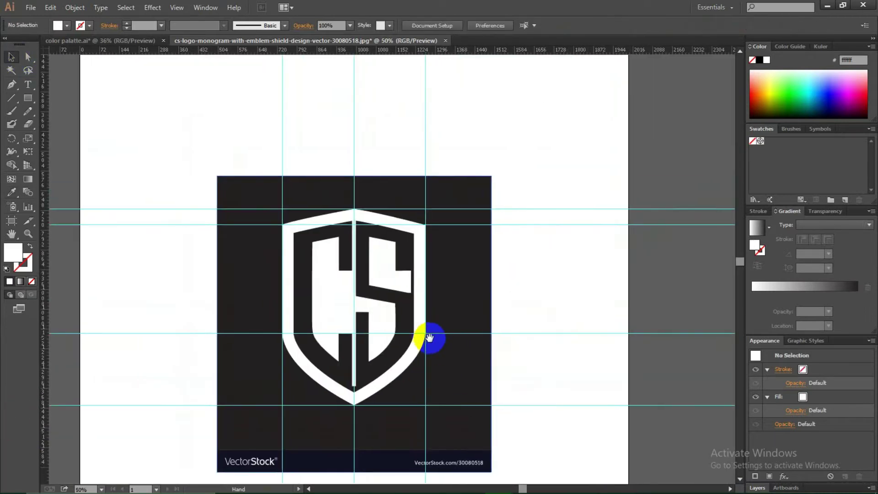
scroll(588, 303, "up", 1)
left_click_drag(303, 235, 586, 314)
key("Delete")
scroll(494, 320, "down", 2)
scroll(494, 320, "right", 4)
Select the whole traced shield logo and move it off the artboard onto the empty canvas beside it
left_click(332, 344)
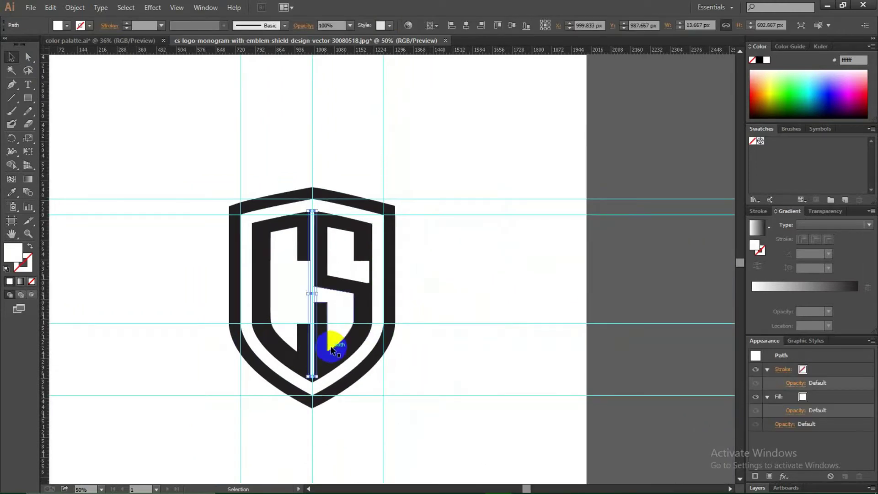
left_click(424, 394)
key("ctrl+plus")
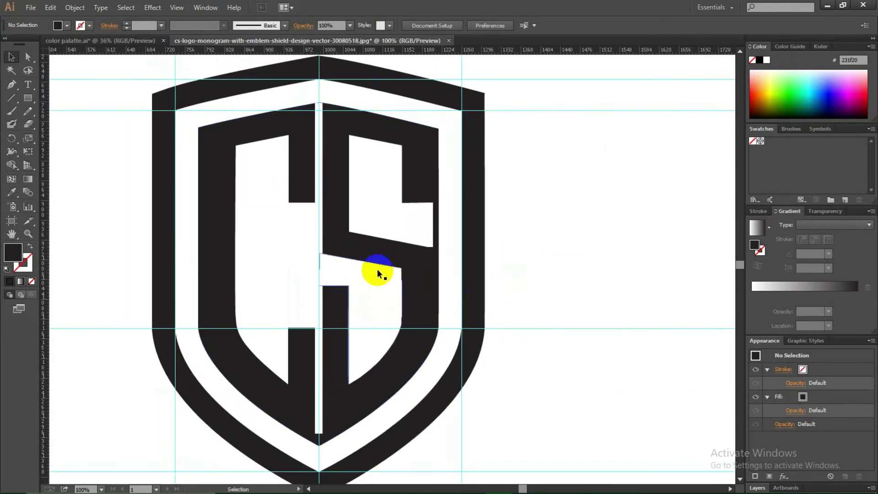
left_click(293, 233)
left_click(189, 127)
key("ctrl+minus")
key("ctrl+minus")
key("ctrl+minus")
left_click_drag(295, 192, 509, 382)
left_click_drag(450, 316, 195, 284)
scroll(192, 366, "left", 3)
left_click(392, 276)
scroll(392, 256, "up", 2)
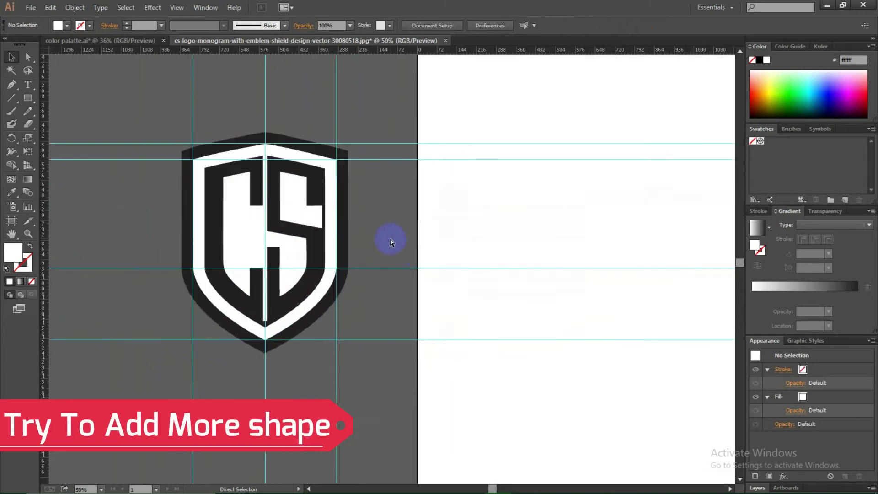
Fill the innermost shield that forms the letters with blue 001cee
left_click_drag(451, 265, 447, 265)
left_click(261, 234)
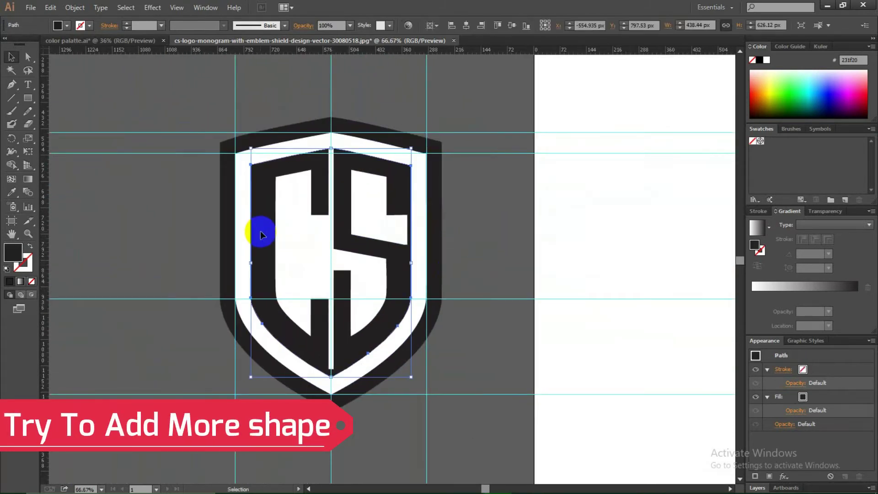
left_click_drag(810, 90, 826, 81)
left_click(478, 204)
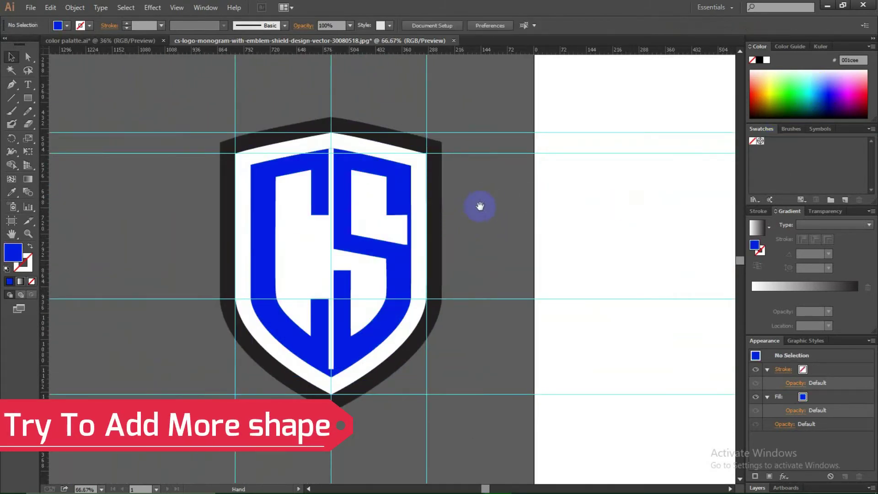
Move the two outer corner anchors of the upper S opening so it extends past the blue shape's edge
scroll(434, 215, "right", 1)
left_click(394, 226)
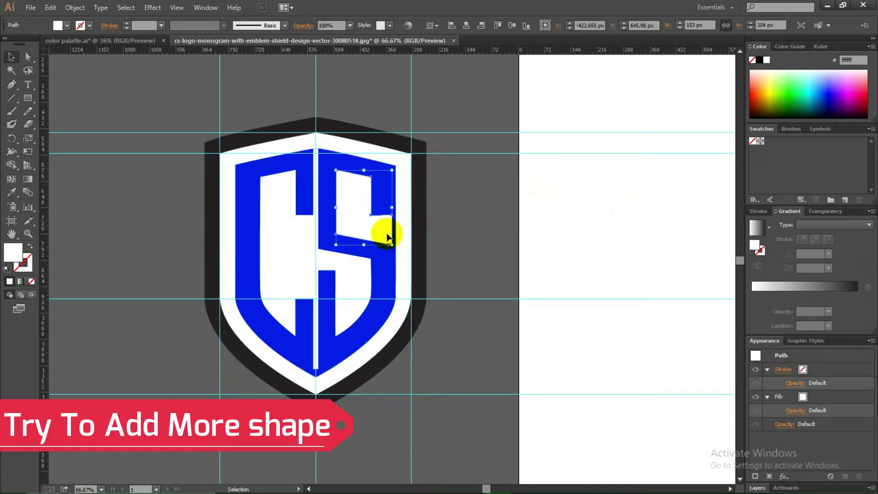
scroll(391, 228, "up", 3)
left_click(28, 57)
left_click_drag(383, 200, 395, 200)
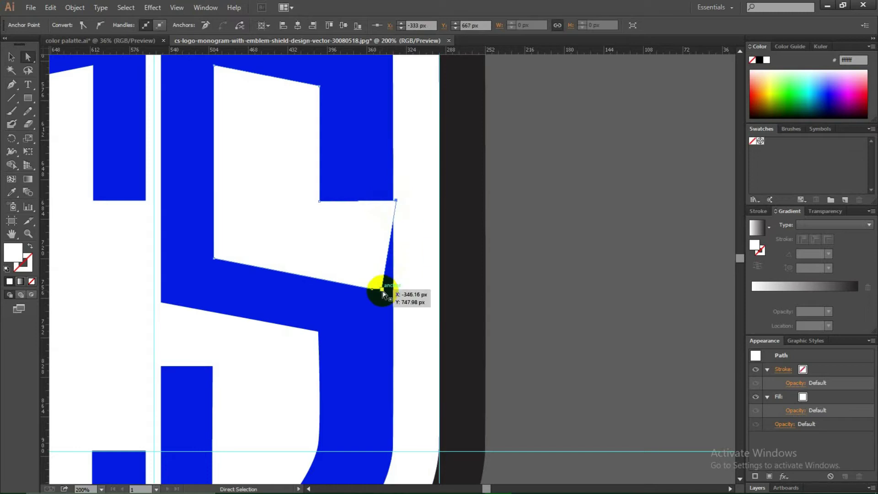
left_click_drag(396, 298, 396, 298)
key("ctrl+minus")
key("ctrl+minus")
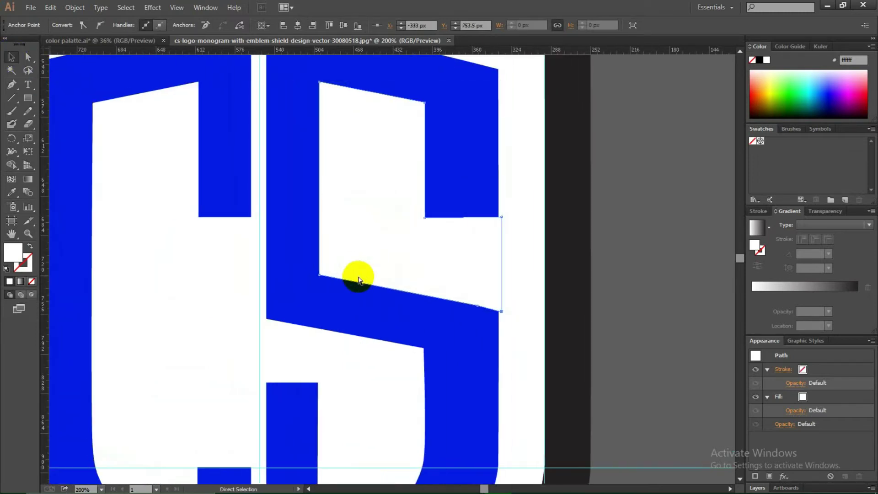
Select all the logo shapes and cut the letter openings and centre bar out with the Shape Builder tool
left_click_drag(96, 98, 463, 463)
scroll(457, 411, "up", 3)
left_click(12, 165)
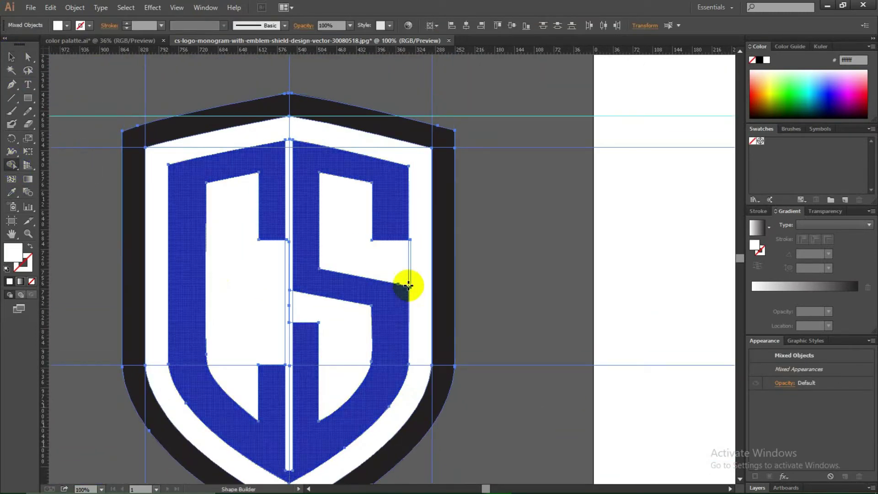
left_click(397, 271, "alt")
left_click(345, 298, "alt")
mouse_move(303, 269)
left_mouse_down()
mouse_move(311, 298)
mouse_move(270, 275)
left_mouse_up()
scroll(304, 247, "down", 3)
left_click(11, 57)
left_click_drag(317, 316, 325, 292)
key("ctrl+equal")
key("ctrl+equal")
key("ctrl+equal")
left_click_drag(232, 390, 453, 239)
left_click_drag(359, 337, 343, 268)
left_click(27, 57)
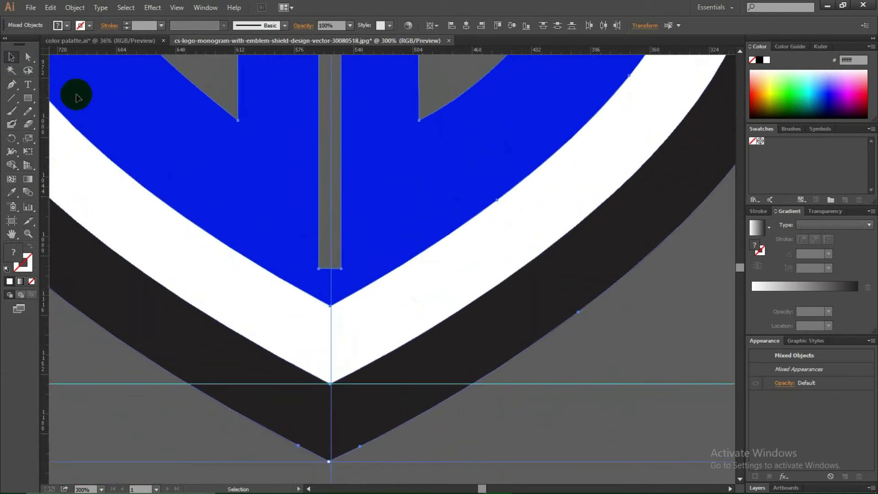
left_click(340, 271)
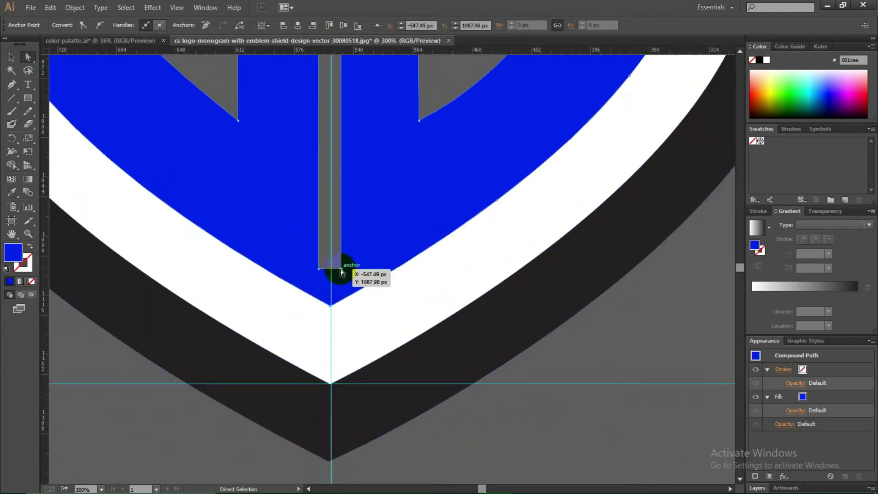
left_click(321, 247)
left_click(337, 320)
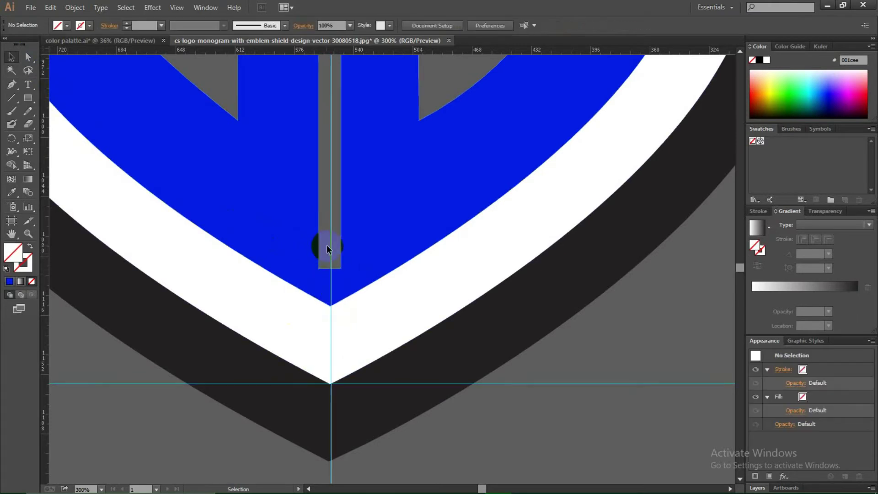
Draw a rectangle about 14.5 × 24.3 px from the centre gap's lower end to the blue tip and fill it with ffffff
left_click_drag(342, 309, 342, 306)
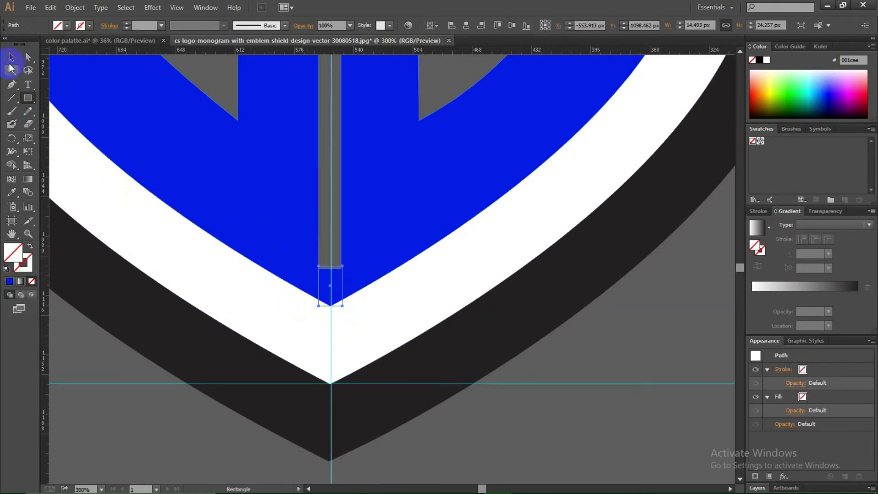
double_click(79, 274)
type("ffffff")
key("Return")
key("v")
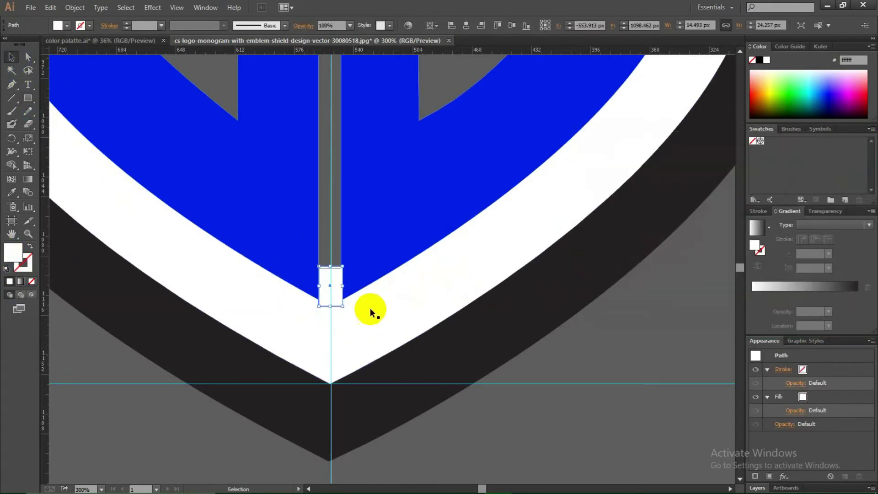
Narrow the white rectangle so its side lines up with the edge of the centre gap
key("ctrl+shift+a")
left_click_drag(331, 373, 327, 371)
scroll(327, 371, "up", 4)
left_click(492, 348)
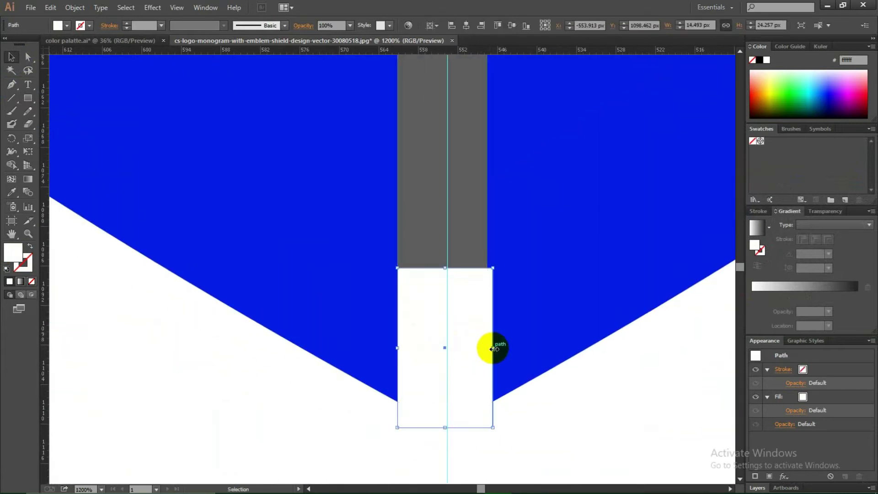
left_click_drag(488, 347, 488, 348)
left_click(516, 366)
Cut the rectangle out of the blue shape with the Shape Builder tool, extending the centre gap through the lower tip
left_click_drag(568, 404, 474, 368)
left_click(345, 280, "shift")
left_click(12, 165)
left_click_drag(342, 215, 334, 303)
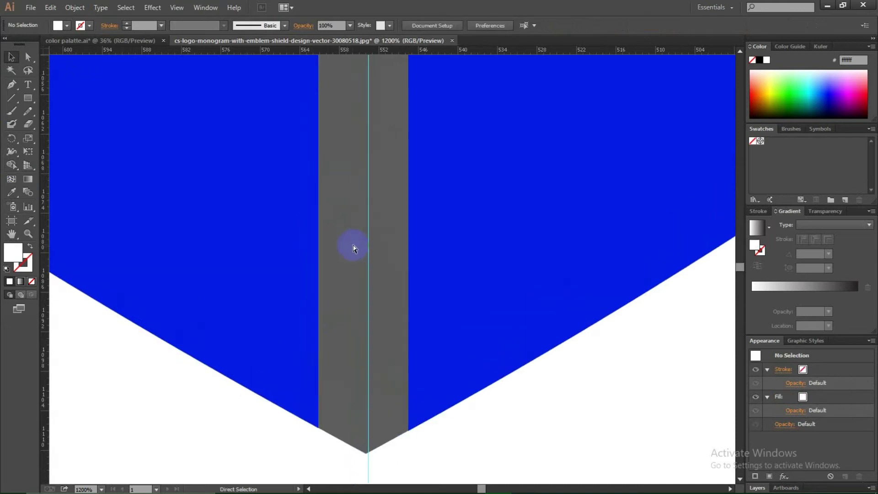
Delete the white shield band between the dark frame and the blue letters
scroll(392, 357, "down", 8)
left_click(274, 231)
right_click(282, 231)
left_click(180, 249)
left_click(277, 200)
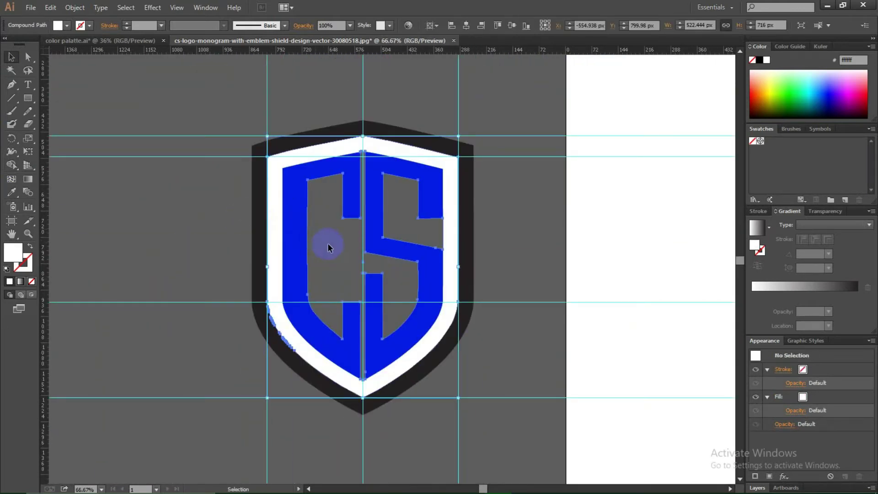
left_click(302, 204)
left_click_drag(278, 201, 313, 213)
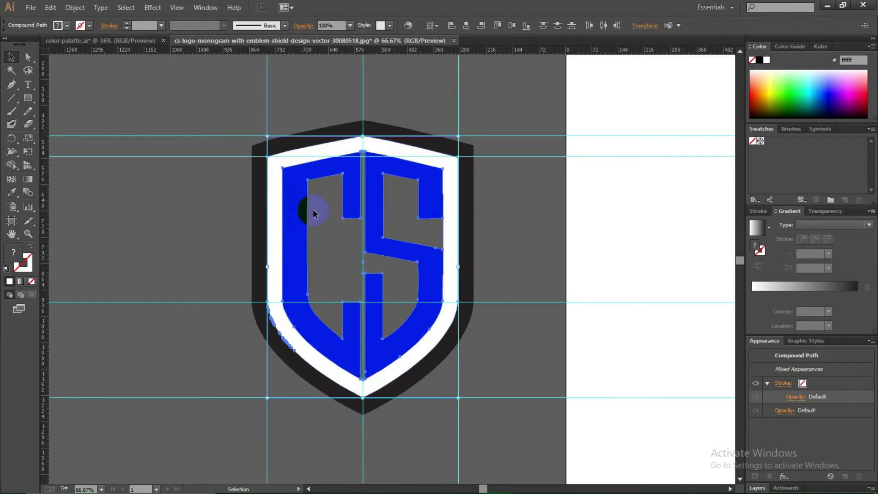
left_click(274, 205)
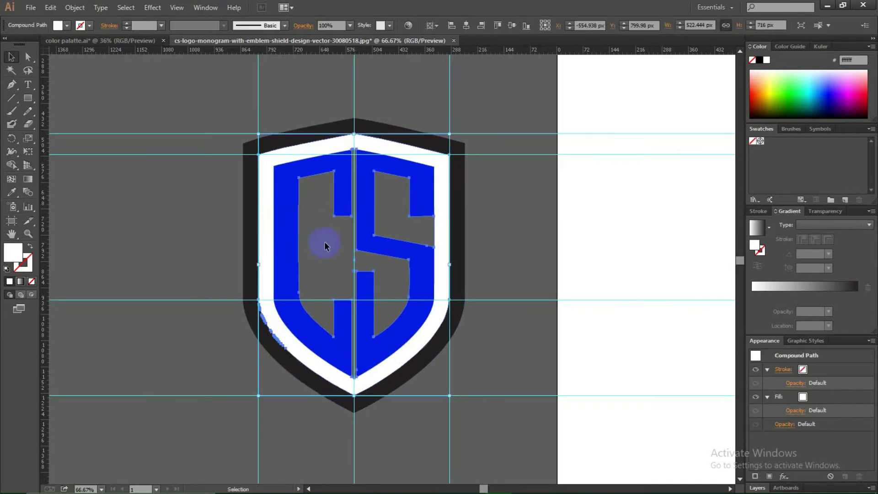
left_click(260, 226)
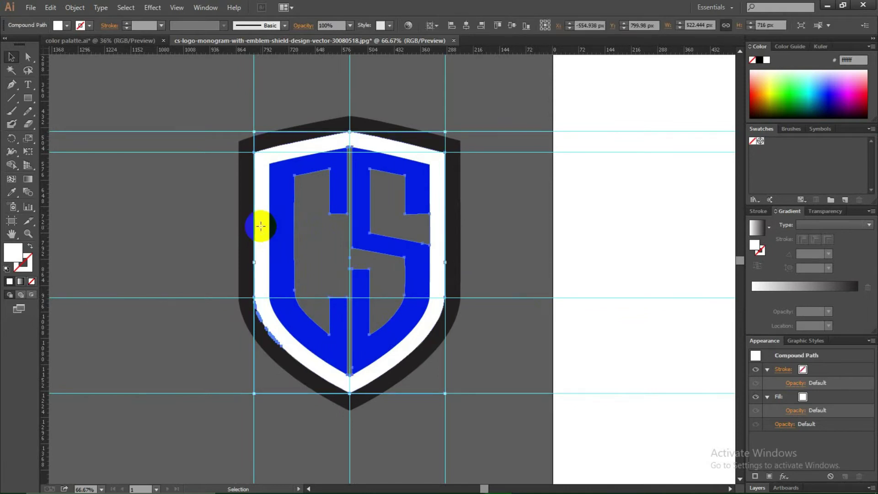
key("Delete")
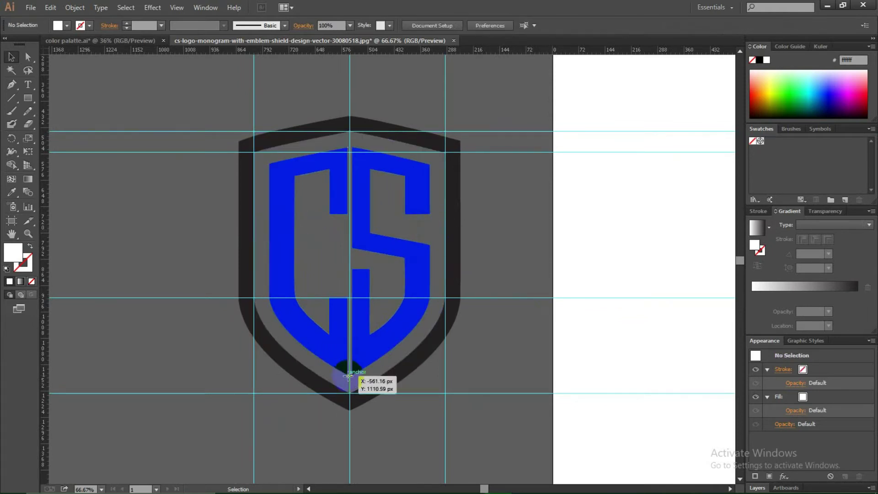
Remove the leftover blue and white slivers across the upper end of the gap between the C and the S
scroll(362, 254, "up", 3)
left_click_drag(363, 254, 361, 294)
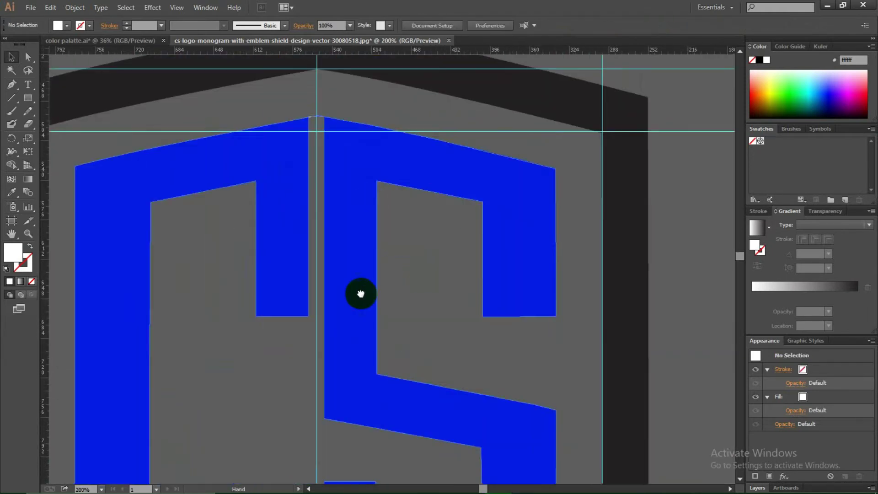
scroll(361, 294, "up", 5)
scroll(328, 284, "up", 4)
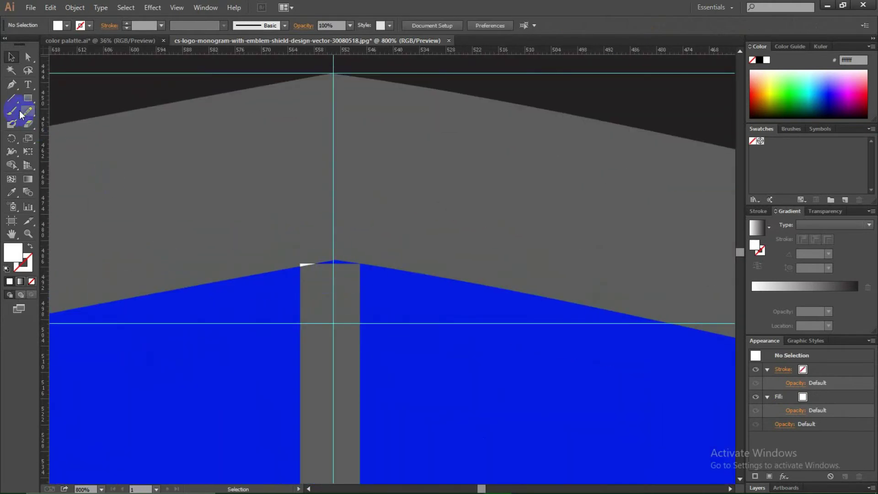
key("v")
left_click_drag(361, 281, 315, 265)
left_click(300, 279, "shift")
left_click(11, 57)
left_click(334, 312)
scroll(335, 310, "down", 4)
left_click_drag(335, 311, 342, 307)
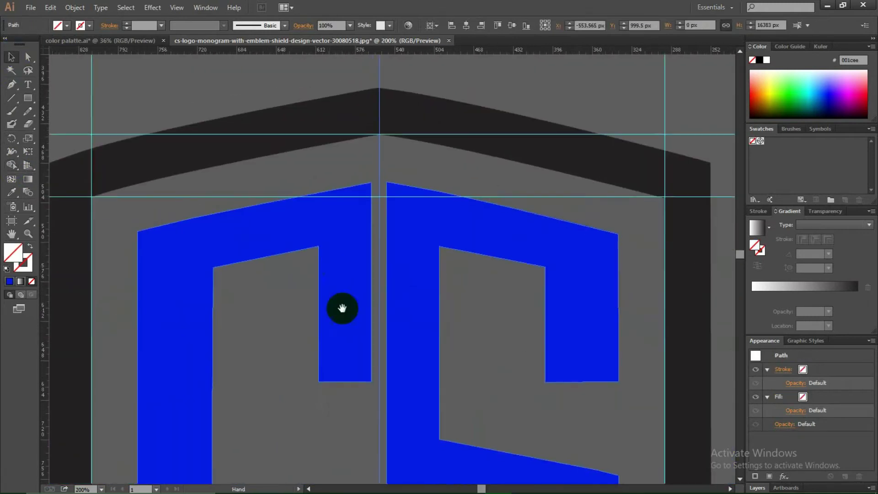
Scale the dark outer frame down proportionally about its centre so it sits closer to the blue letters
left_click(264, 295)
scroll(264, 296, "down", 4)
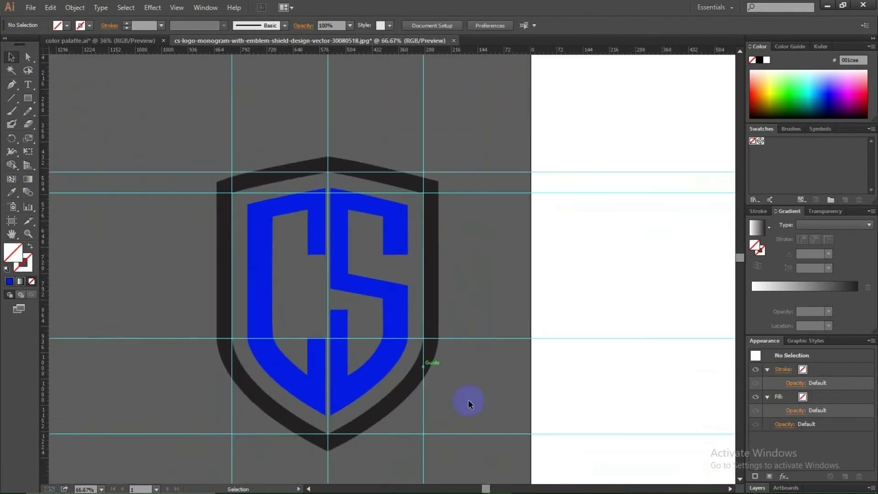
left_click(421, 376)
left_click_drag(439, 451, 430, 438)
left_click(476, 366)
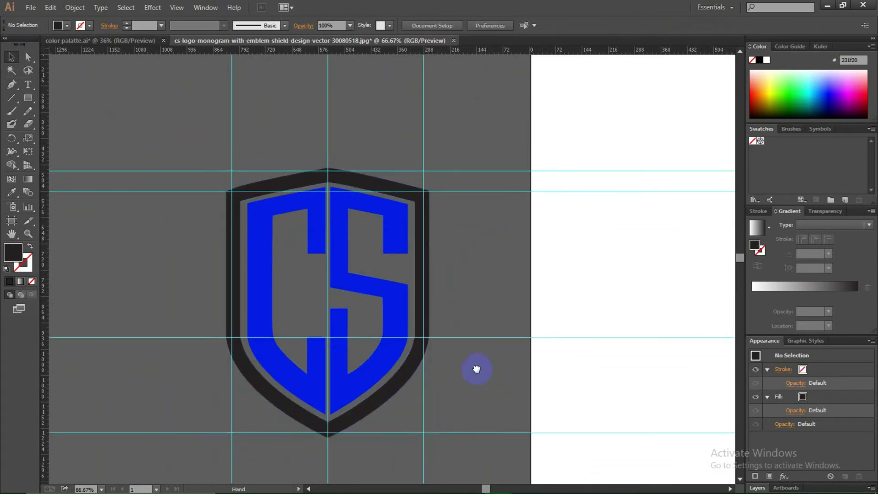
Delete all the guides around the shield
left_click_drag(476, 366, 430, 328)
left_click(456, 146)
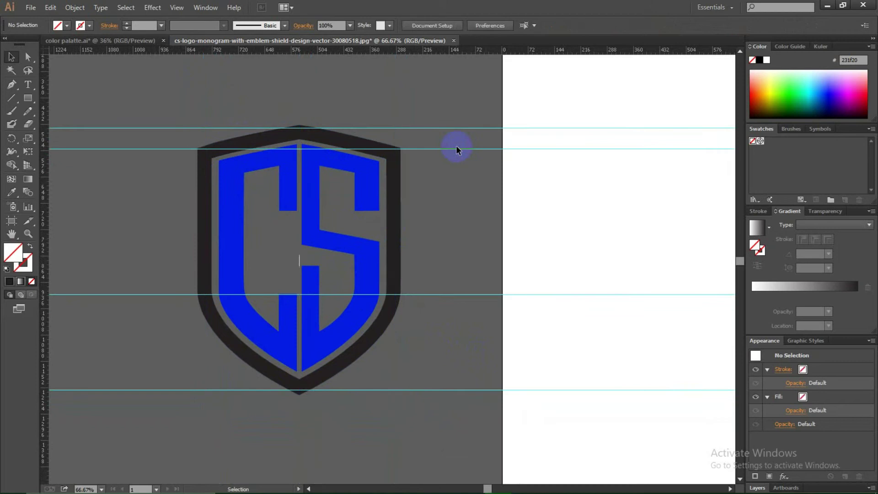
key("Delete")
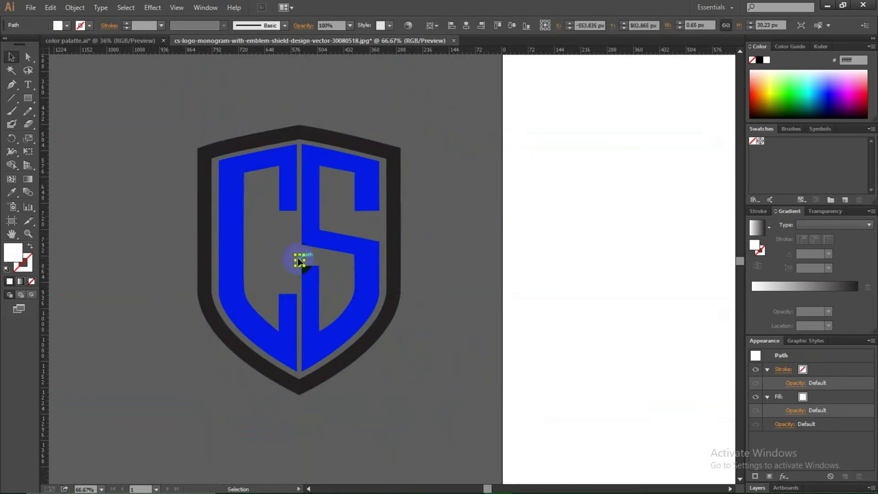
Cover the stray sliver in the centre gap beside the S with a small blue rectangle
right_click(298, 259)
key("a")
left_click(288, 269)
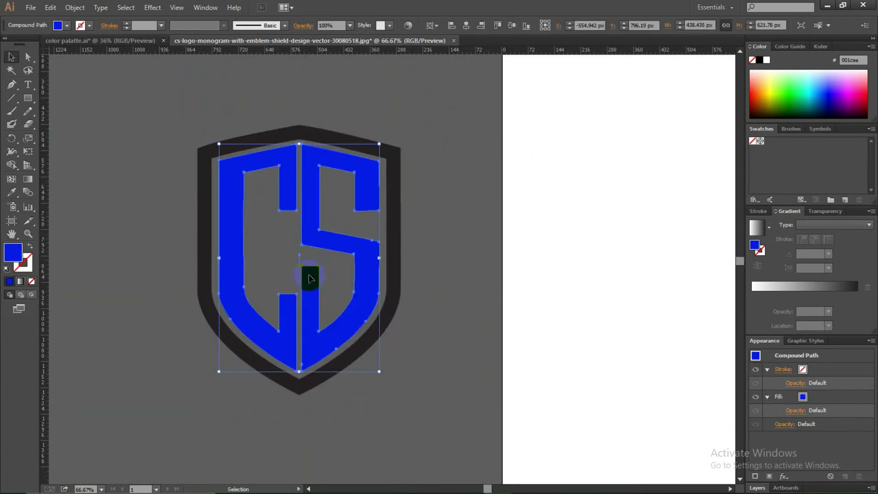
key("ctrl+plus")
key("ctrl+plus")
key("ctrl+plus")
key("ctrl+plus")
key("ctrl+shift+a")
key("m")
left_click_drag(307, 284, 314, 302)
left_click_drag(418, 355, 417, 355)
Cut the small rectangle and the stray sliver out of the artwork with the Shape Builder tool
key("v")
key("ctrl+a")
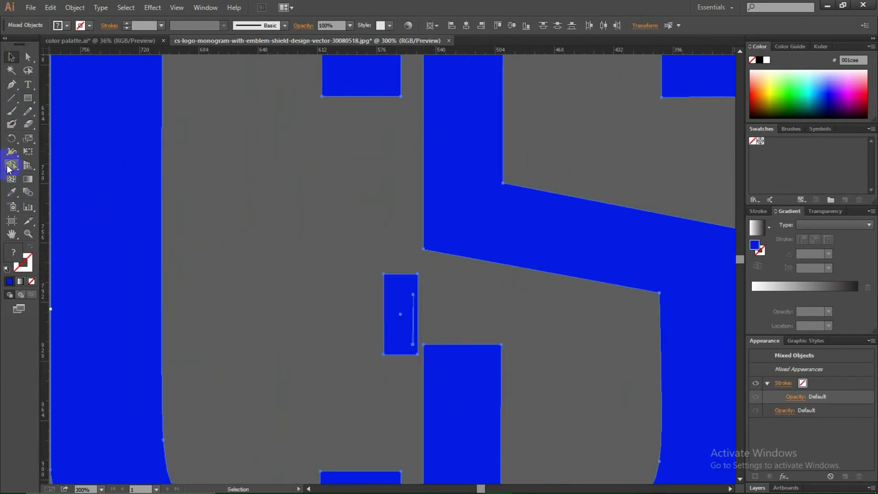
double_click(8, 168)
key("Return")
left_click(402, 335, "alt")
key("v")
key("ctrl+shift+a")
Bring the light gold gradient rectangle from color palatte.ai into the logo document and place it beside the shield
key("ctrl+minus")
key("ctrl+minus")
key("ctrl+minus")
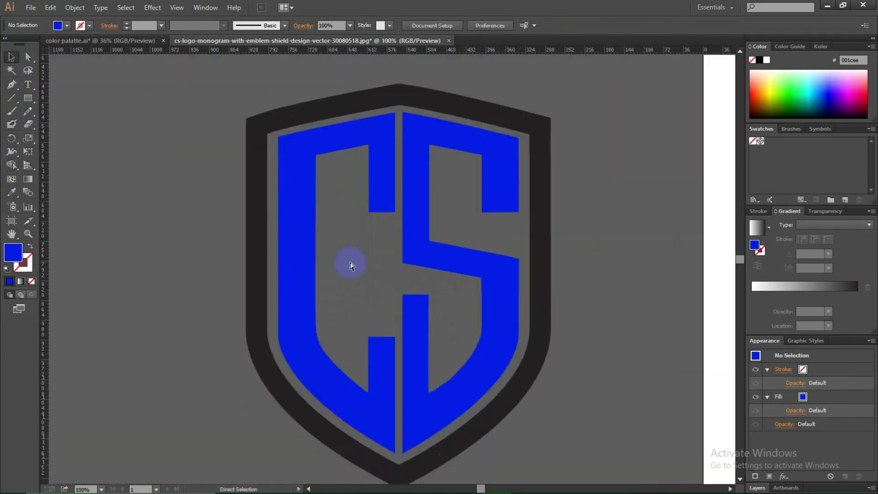
key("ctrl+minus")
key("ctrl+minus")
left_click(366, 352)
left_click(111, 42)
left_click_drag(305, 201, 187, 300)
Fill the CS letters and the outer shield frame with the light gold gradient sampled from the rectangle
left_click(269, 240)
key("i")
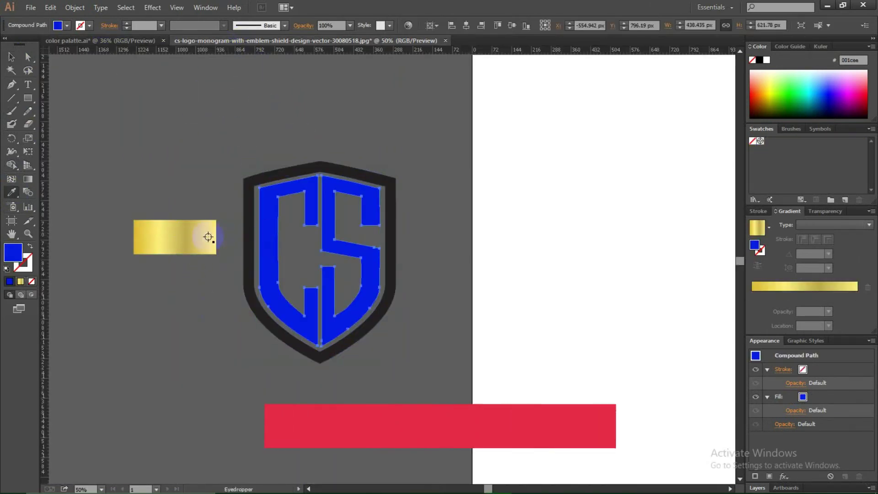
left_click(208, 237)
key("v")
left_click(288, 342)
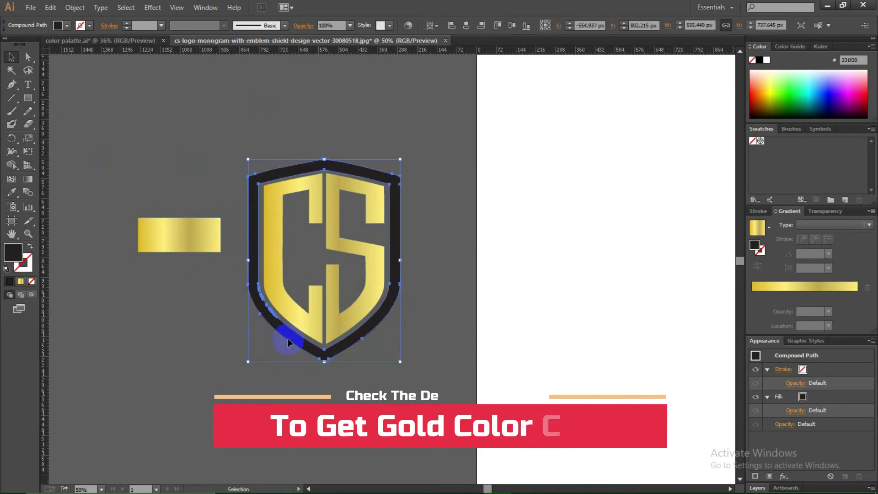
key("i")
left_click(190, 235)
key("v")
left_click(179, 129)
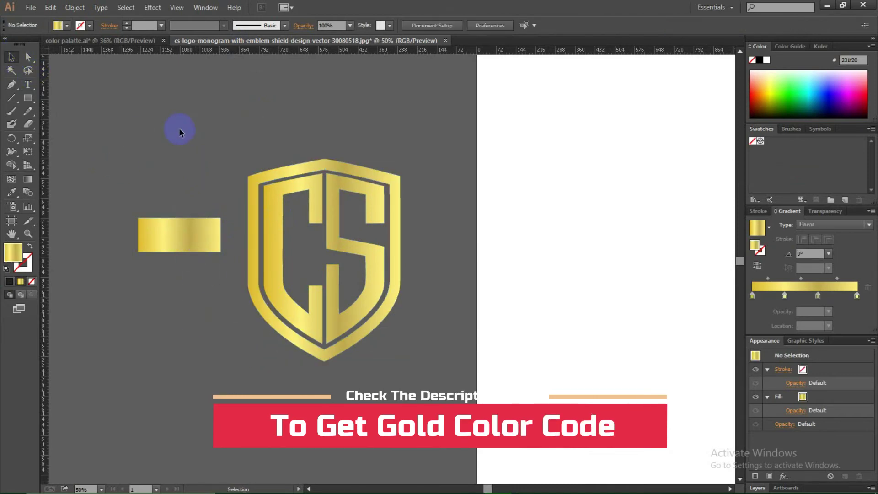
Try several gradient directions across the CS letters with the Gradient tool, ending at an angle of 11.7°
left_click(241, 263)
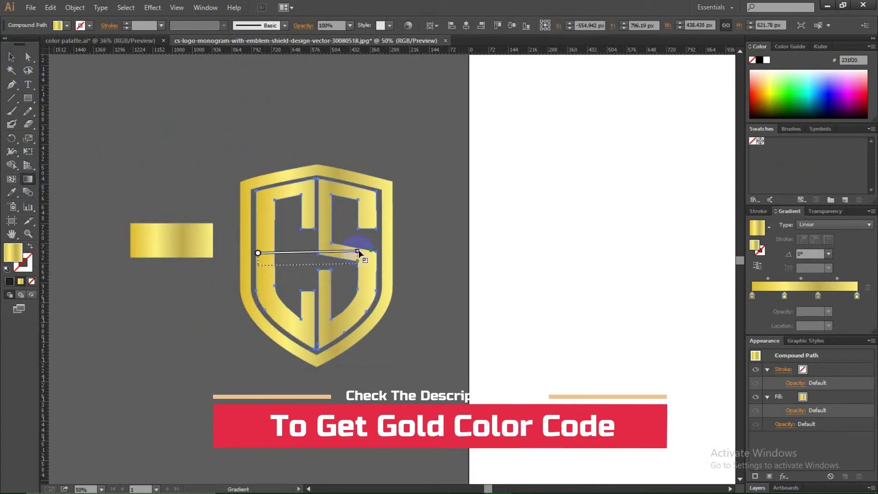
mouse_move(284, 263)
left_mouse_down()
mouse_move(366, 265)
mouse_move(370, 273)
left_mouse_up()
mouse_move(265, 231)
left_mouse_down()
mouse_move(351, 277)
mouse_move(359, 271)
left_mouse_up()
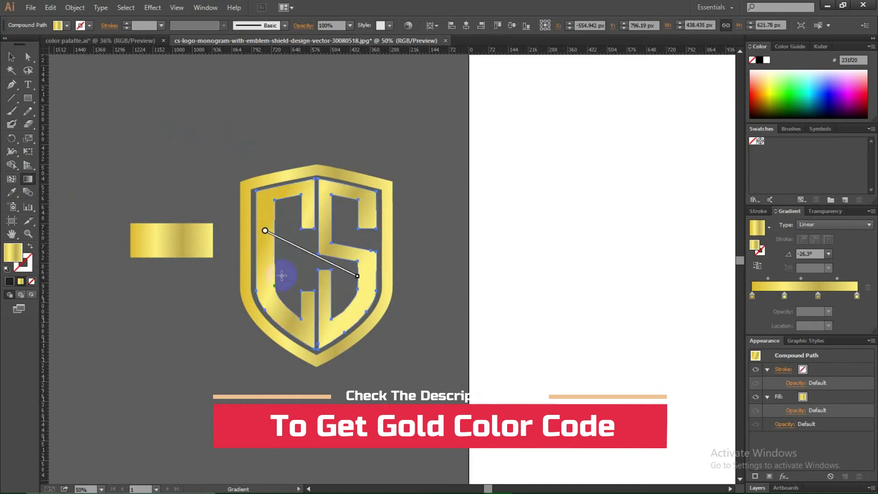
left_click_drag(273, 278, 360, 227)
left_click_drag(265, 275, 391, 249)
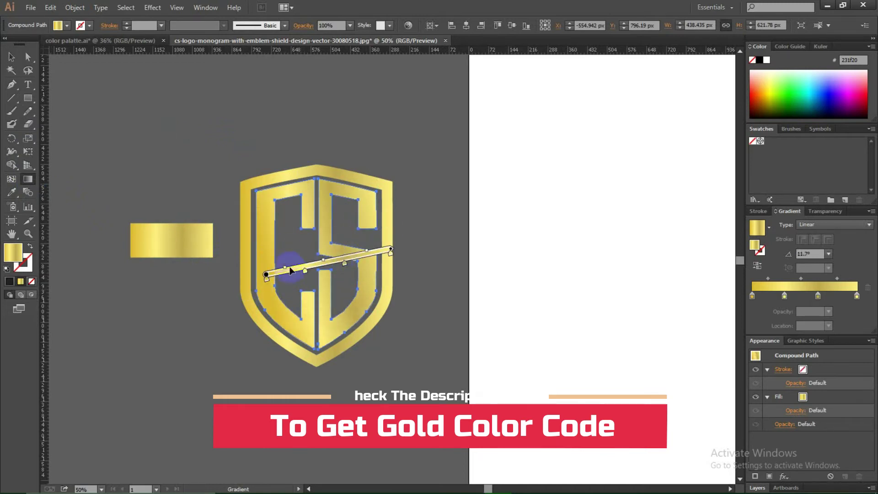
Recolour the first gradient stop of the CS letters to e0b14b
double_click(751, 296)
left_click(751, 297)
double_click(752, 297)
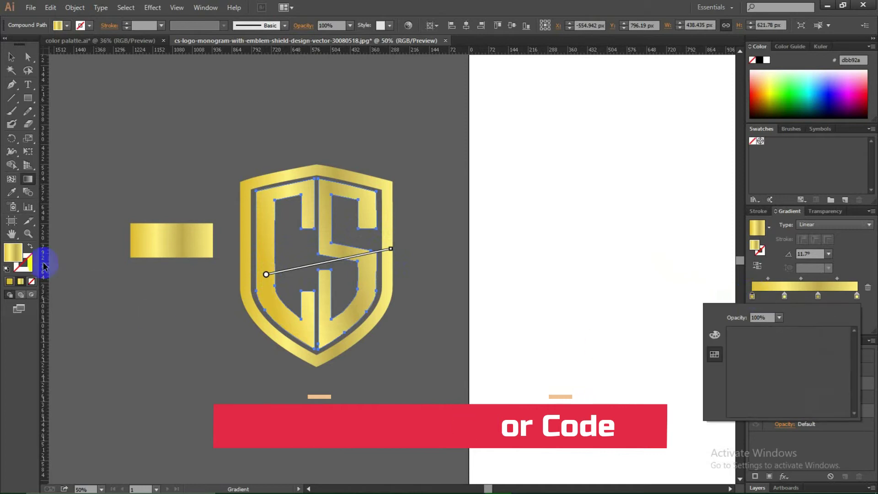
double_click(15, 254)
left_click(680, 179)
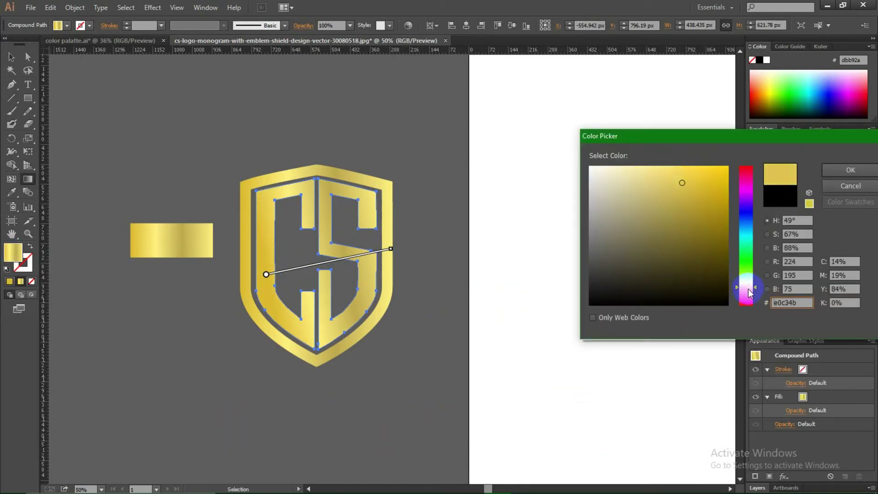
left_click_drag(748, 289, 749, 292)
key("Return")
Redraw the gradient across the CS letters from the S towards the C at an angle of -154.1°
left_click(12, 57)
left_click(401, 271)
left_click_drag(401, 271, 379, 262)
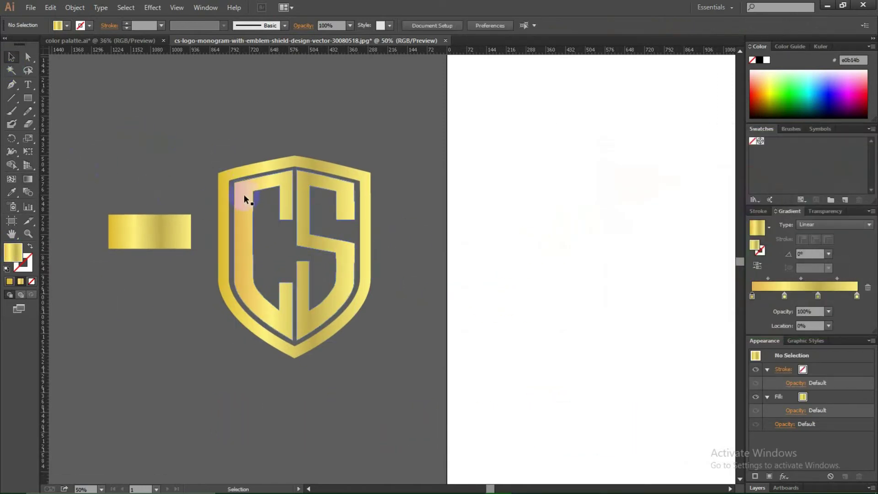
left_click(243, 194)
key("g")
left_click_drag(348, 197, 213, 240)
key("v")
left_click(144, 106)
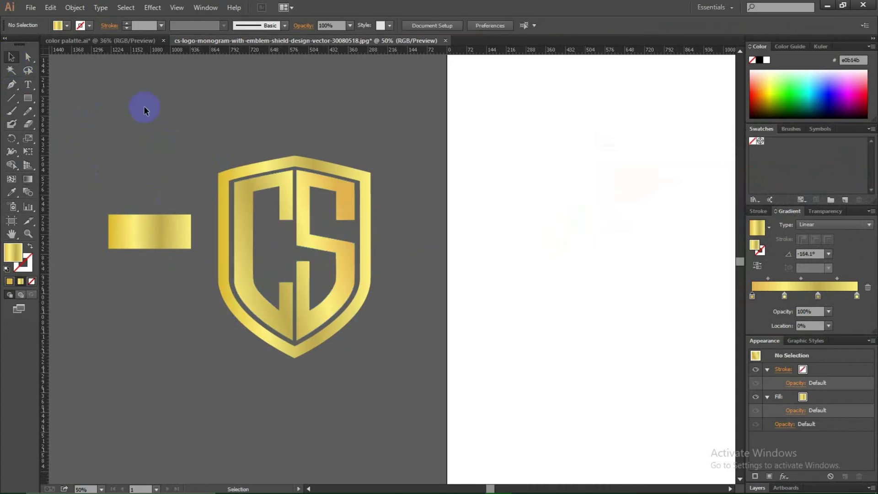
Bring the darker bronze-gold gradient rectangle from color palatte.ai into the logo document and place it below the first gold rectangle
left_click(326, 231)
left_click(12, 57)
left_click(89, 40)
left_click_drag(244, 201, 154, 287)
left_click(157, 336)
left_click_drag(157, 337, 197, 312)
Apply the bronze-gold gradient to the letters and frame together and run it across both at -168.2°
left_click_drag(261, 153, 363, 294)
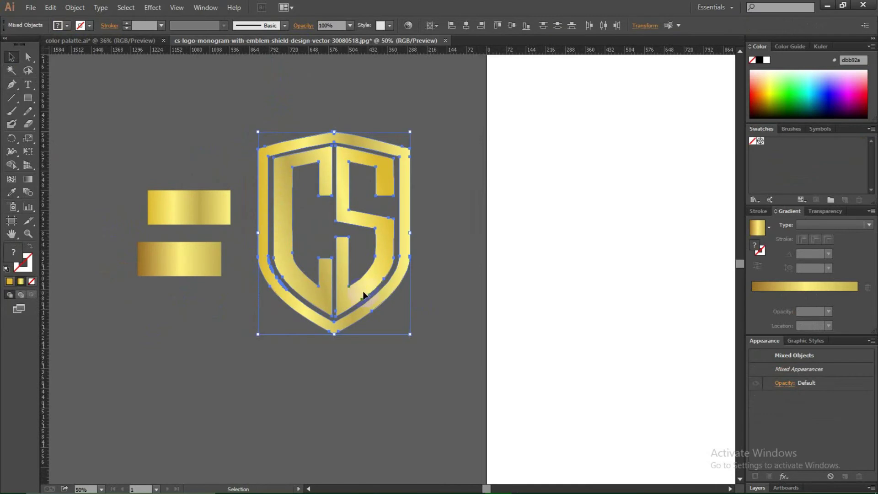
key("i")
left_click(181, 250)
left_click(28, 180)
left_click(365, 226)
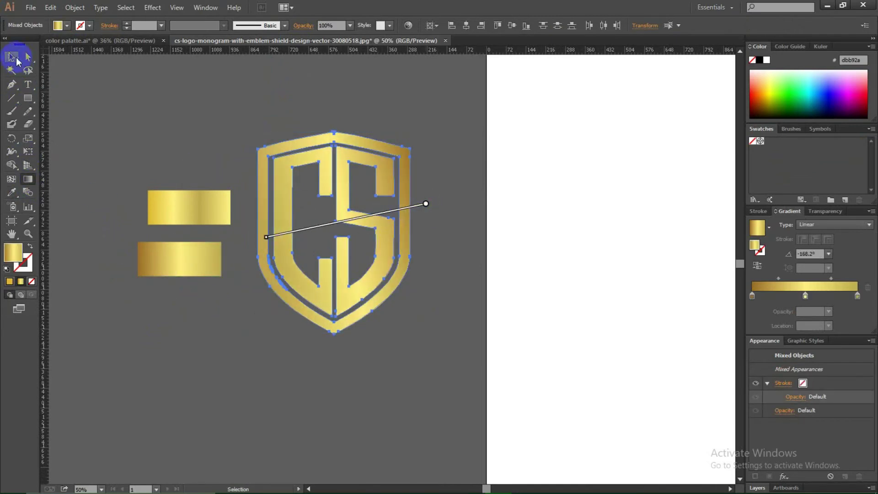
left_click(226, 114)
left_click_drag(225, 114, 202, 122)
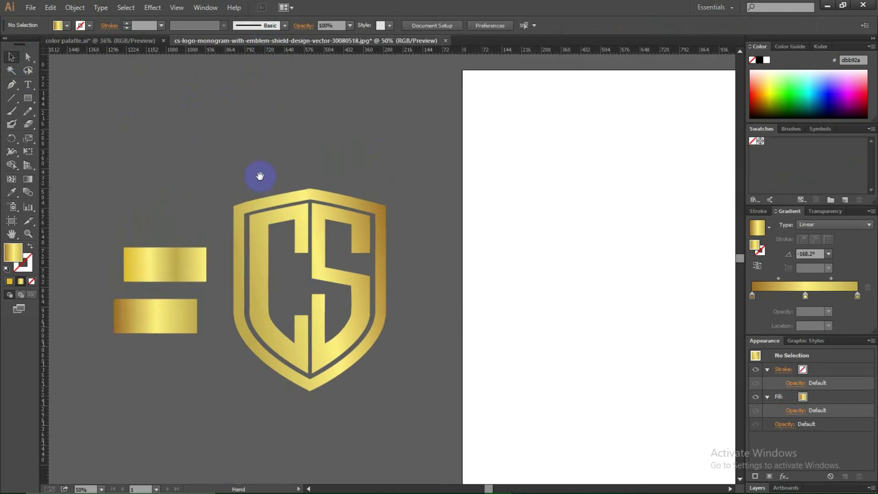
Open images (1).png and enlarge its crown picture to 432 × 466 px
left_click(31, 7)
left_click(68, 45)
left_click(132, 96)
left_click(357, 244)
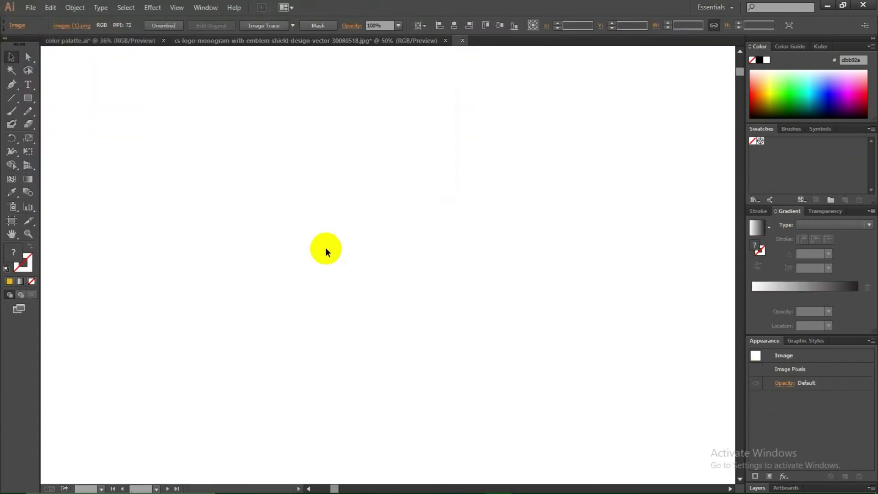
left_click(379, 275)
left_click(372, 283)
left_click_drag(378, 278, 497, 151)
left_click_drag(412, 259, 390, 300)
Trace the crown's base and its two right points as an unfilled path with the Pen tool
key("ctrl+plus")
key("ctrl+plus")
key("ctrl+plus")
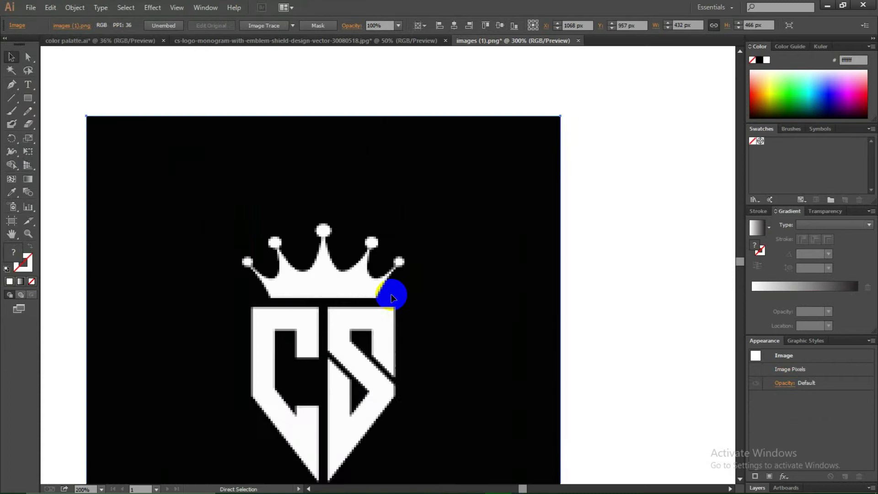
key("ctrl+plus")
key("ctrl+plus")
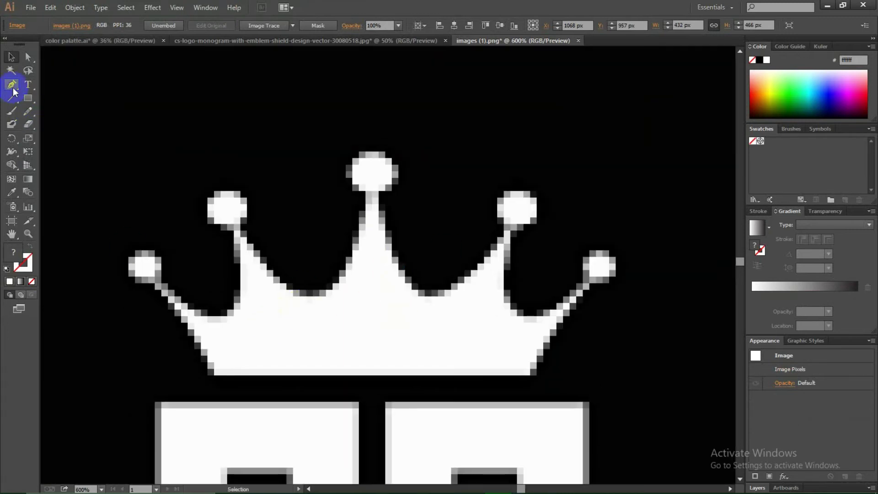
left_click(213, 375)
left_click(529, 375)
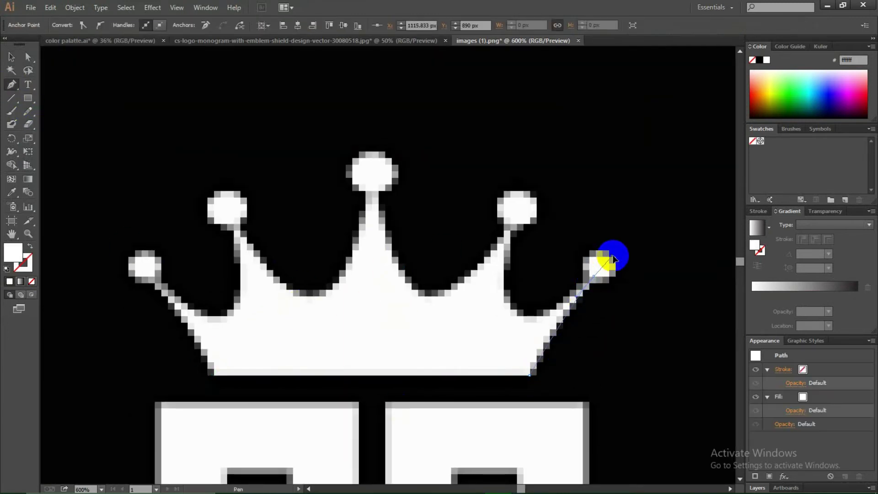
left_click_drag(567, 300, 566, 300)
left_click(31, 281)
key("space")
left_click_drag(557, 372, 522, 342)
left_click_drag(480, 289, 468, 287)
left_click_drag(477, 197, 482, 175)
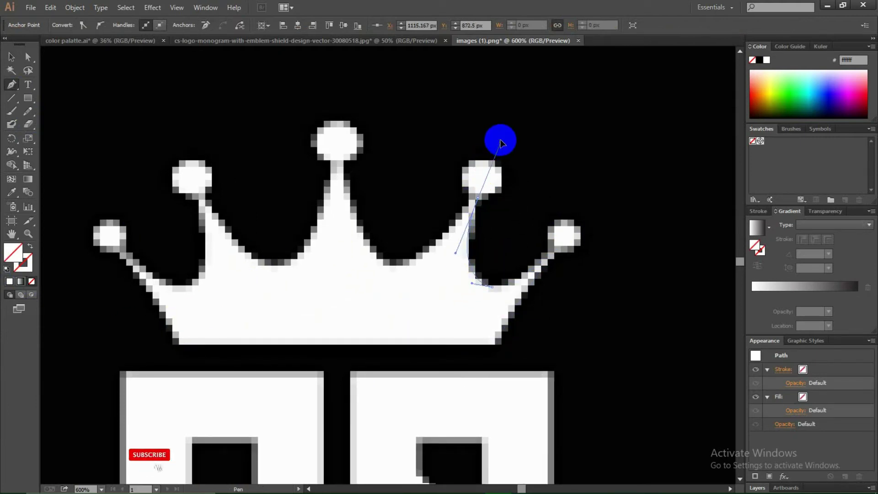
Trace the crown's centre and left points, close the outline at the base, and fill it with the white sampled from the image
left_click_drag(385, 263, 358, 243)
left_click_drag(337, 152, 329, 175)
left_click_drag(235, 273, 235, 271)
left_click_drag(195, 189, 209, 232)
left_click_drag(194, 284, 177, 296)
left_click_drag(118, 249, 103, 229)
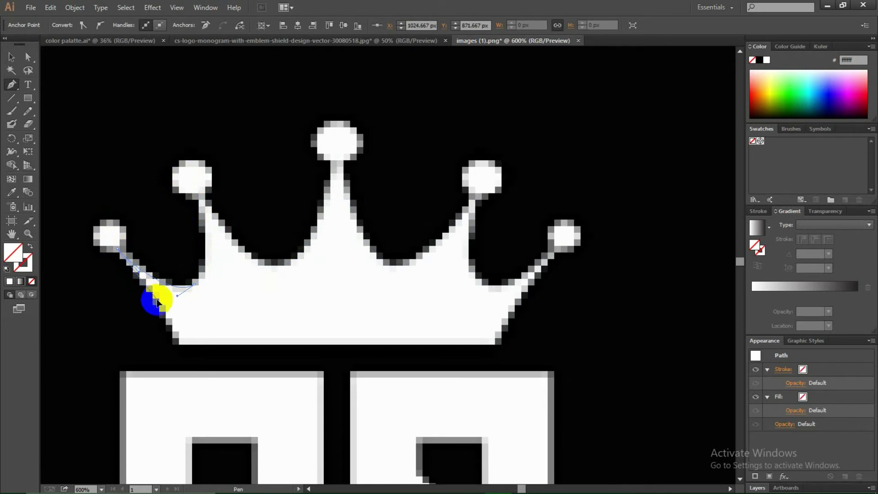
scroll(161, 295, "down", 2)
left_click_drag(178, 257, 189, 287)
scroll(198, 283, "up", 1)
key("i")
left_click(289, 248)
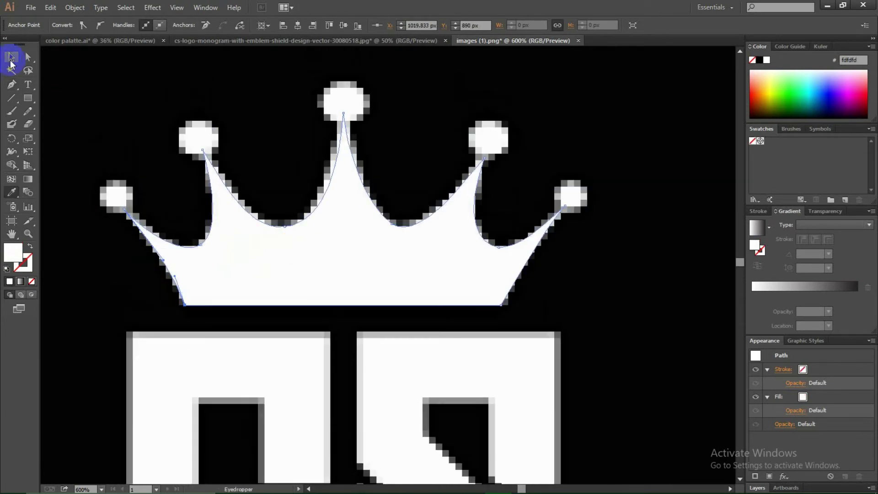
Copy the traced crown into the CS logo document and enlarge it over the shield's upper end
left_click(10, 60)
left_click_drag(355, 238, 280, 207)
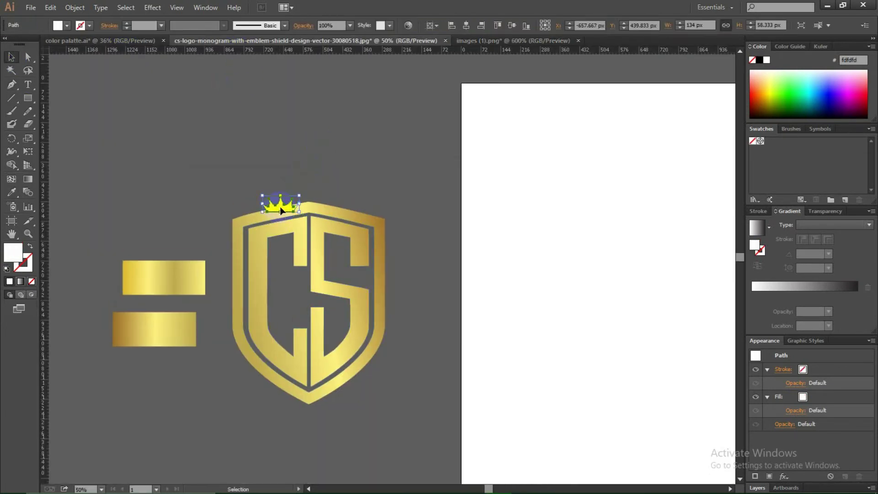
left_click_drag(437, 245, 446, 261)
scroll(447, 261, "up", 2)
left_click_drag(392, 248, 424, 261)
left_click(400, 278)
key("ctrl+=")
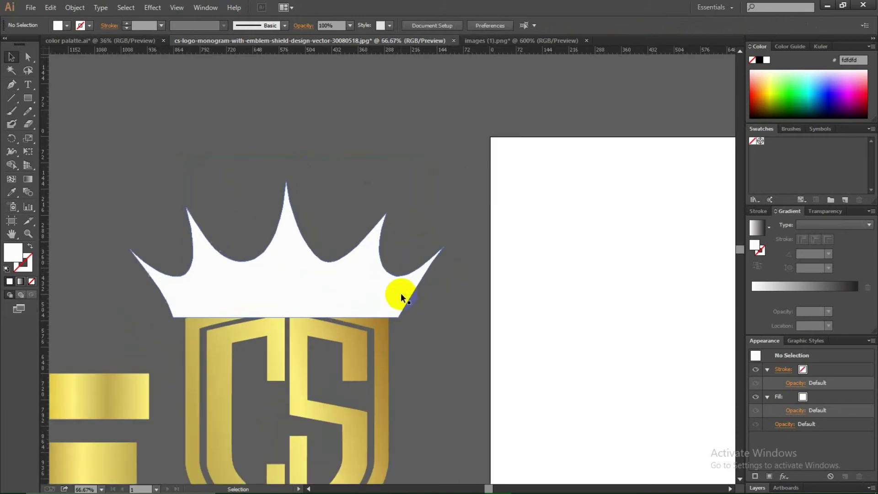
Resize the crown to about 792 × 345 px and nudge it into line with the shield's centre
left_click_drag(393, 292, 410, 318)
left_click(407, 326)
left_click_drag(460, 343, 449, 338)
left_click(453, 368)
left_click(394, 316)
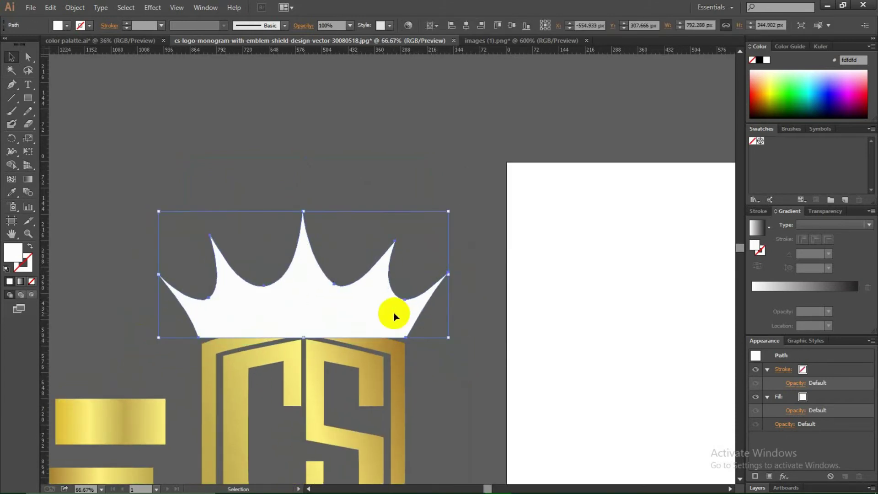
key("Down")
key("Right")
key("Right")
key("Right")
key("Right")
key("Right")
left_click(420, 375)
left_click_drag(421, 376, 426, 346)
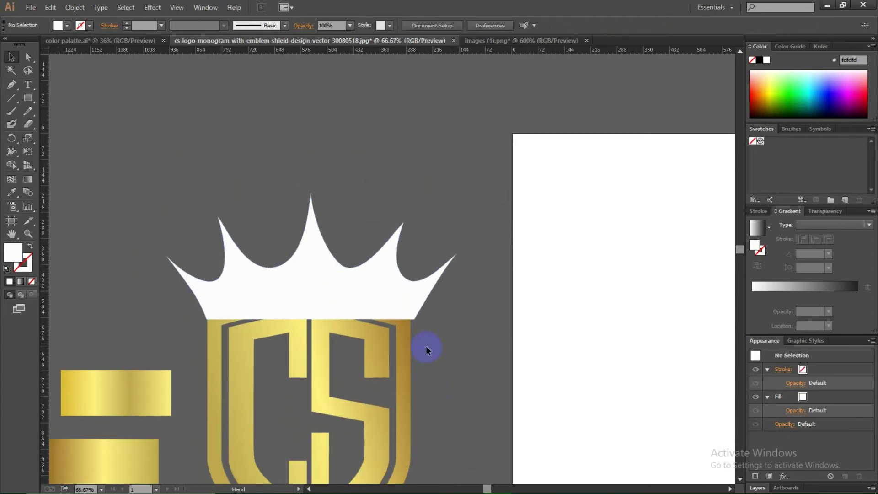
Fine-tune the crown's alignment with the shield and move it up so its base meets the frame's peak
key("ctrl+=")
key("ctrl+=")
left_click_drag(388, 397, 555, 329)
left_click(576, 304)
left_click_drag(701, 313, 694, 309)
left_click(641, 354)
key("ctrl+minus")
key("ctrl+minus")
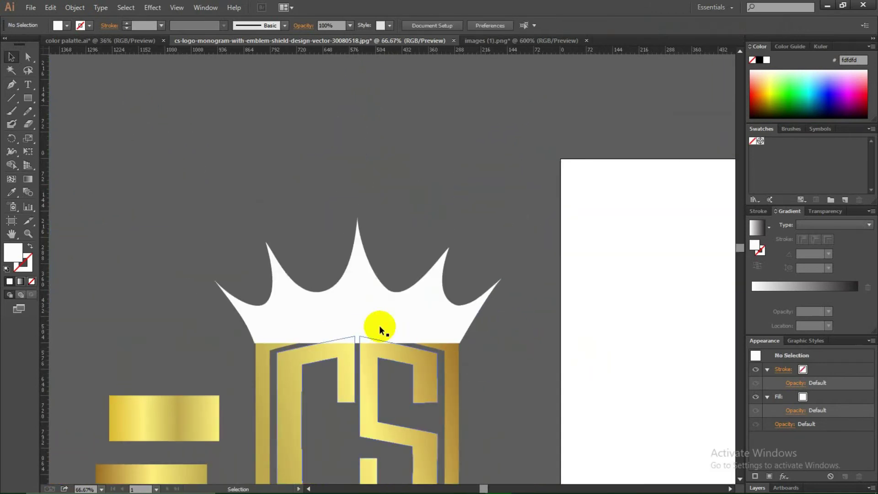
left_click(387, 314)
mouse_move(386, 312)
left_mouse_down()
mouse_move(385, 294)
mouse_move(386, 312)
left_mouse_up()
left_click(249, 149)
Draw a white circle about 48 px in diameter on the crown's centre tip
left_click_drag(28, 98, 73, 124)
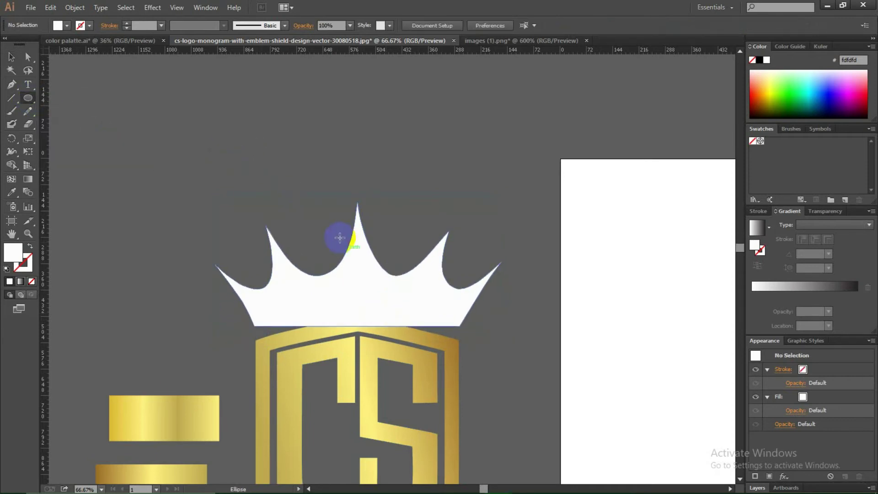
left_click_drag(360, 201, 364, 206)
key("v")
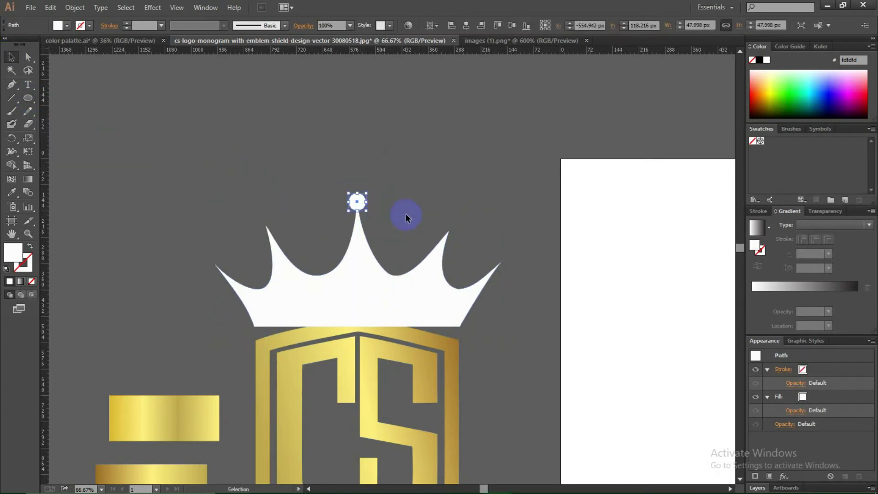
Copy the white circle onto the crown's two right tips and two left tips
left_click(361, 207)
left_click_drag(454, 236, 454, 236)
left_click_drag(469, 239, 502, 262)
left_click(452, 225)
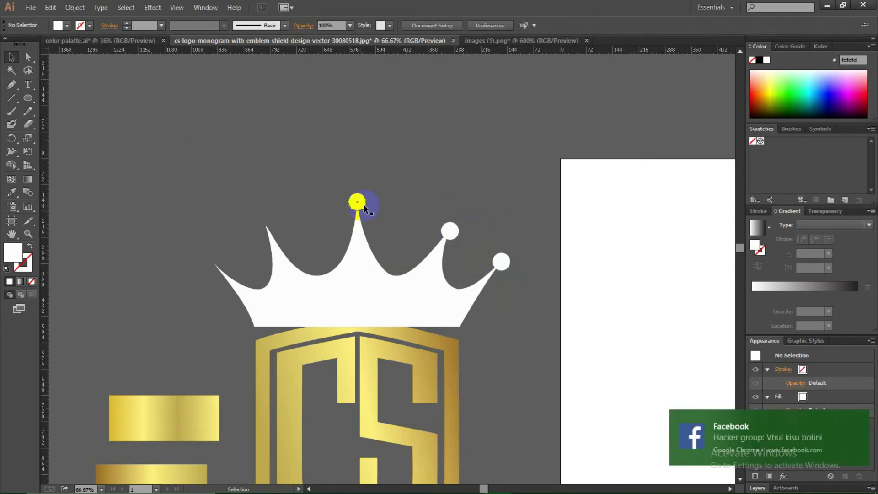
left_click_drag(269, 229, 216, 267)
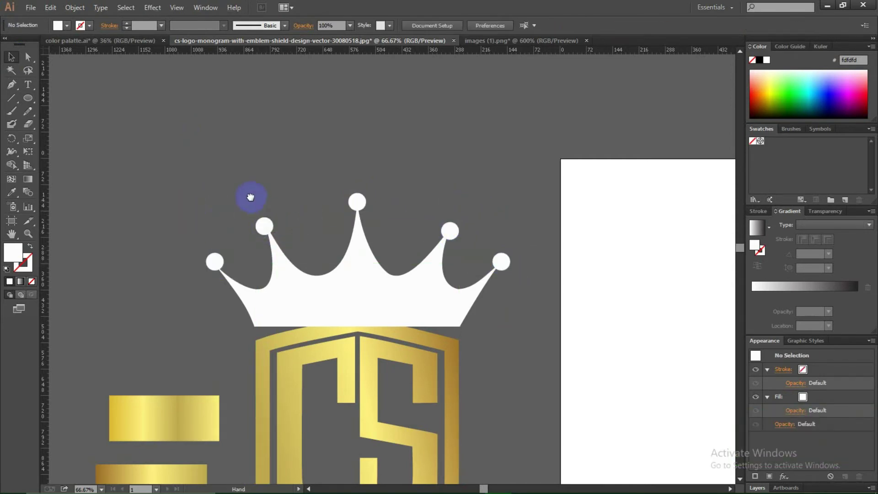
Group the crown with its five circles and move it up to leave a gap above the shield
left_click_drag(251, 197, 229, 179)
left_click(370, 282)
left_click(128, 150)
left_click_drag(128, 151, 494, 265)
right_click(366, 258)
left_click(404, 313)
left_click(485, 293)
left_click_drag(396, 268, 391, 215)
Trace the shield frame's upper edge with the Pen tool from its left corner over the peak to the right corner
left_click_drag(370, 292, 372, 273)
key("ctrl+plus")
key("ctrl+plus")
key("ctrl+plus")
left_click_drag(240, 278, 433, 170)
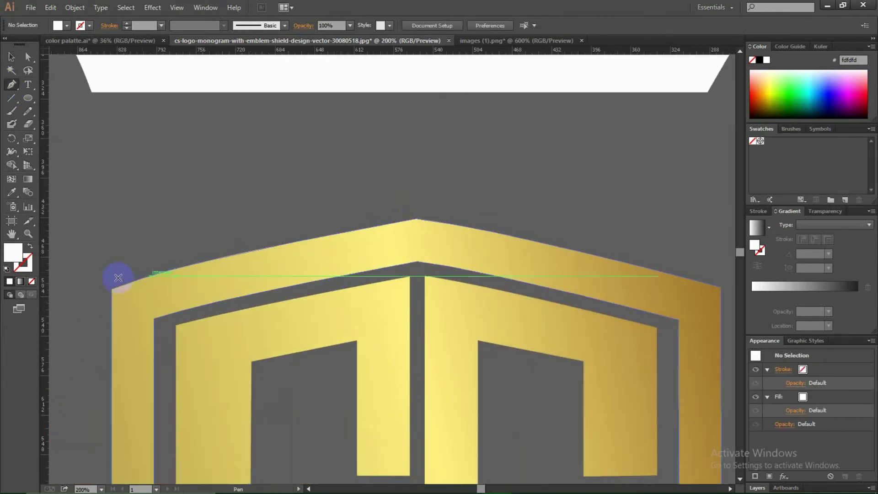
left_click(113, 288)
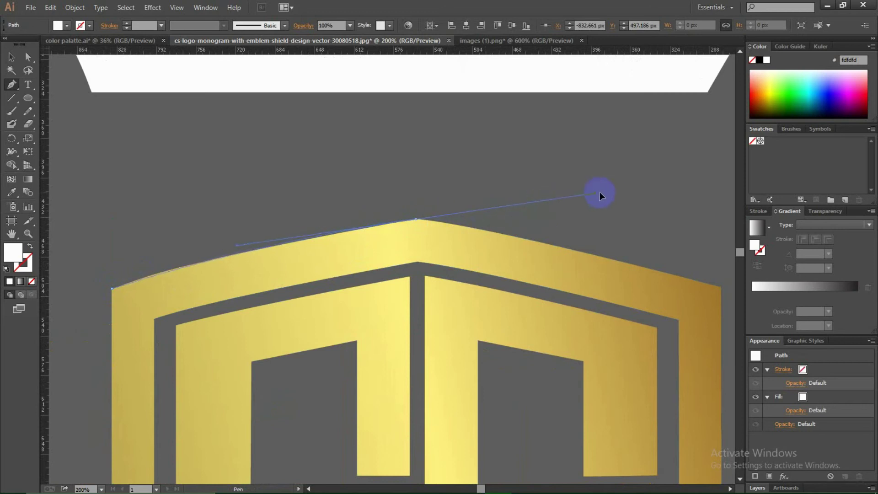
left_click(425, 220)
left_click_drag(426, 220, 250, 180)
left_click_drag(563, 259, 622, 276)
left_click_drag(548, 281, 547, 283)
Close the traced path across the upper part of the letters to form a solid white shape
left_click(546, 342)
left_click_drag(250, 355, 457, 284)
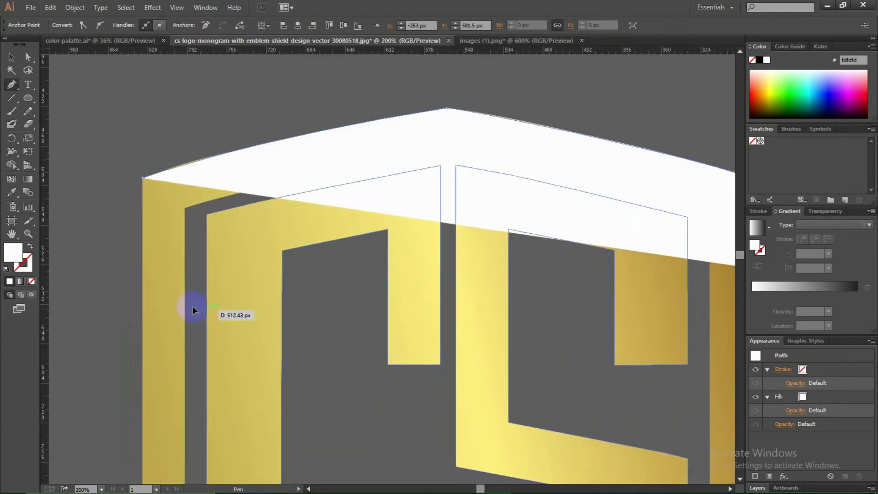
left_click(193, 306)
left_click_drag(98, 302, 98, 292)
left_click_drag(457, 174, 407, 235)
key("ctrl+minus")
key("ctrl+minus")
left_click(592, 210)
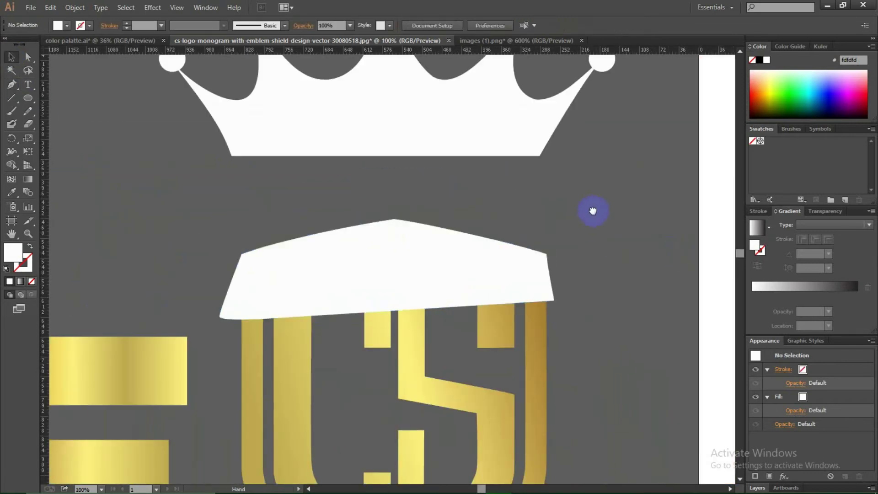
Move the white shape over the crown's base and cut it out of the crown with the Shape Builder
left_click_drag(592, 210, 586, 231)
left_click_drag(442, 280, 439, 185)
left_click_drag(473, 221, 509, 248)
left_click_drag(593, 250, 468, 151)
key("shift+m")
left_click(445, 190, "alt")
key("v")
Move the notched crown down to sit closely above the shield frame's peak
left_click_drag(343, 189, 331, 226)
left_click_drag(384, 176, 467, 296)
left_click(488, 295)
Draw a vertical spacer line across the gap between frame and letter, stroke it 050102 and place it on the frame's peak
scroll(396, 274, "up", 4)
left_click_drag(28, 98, 69, 96)
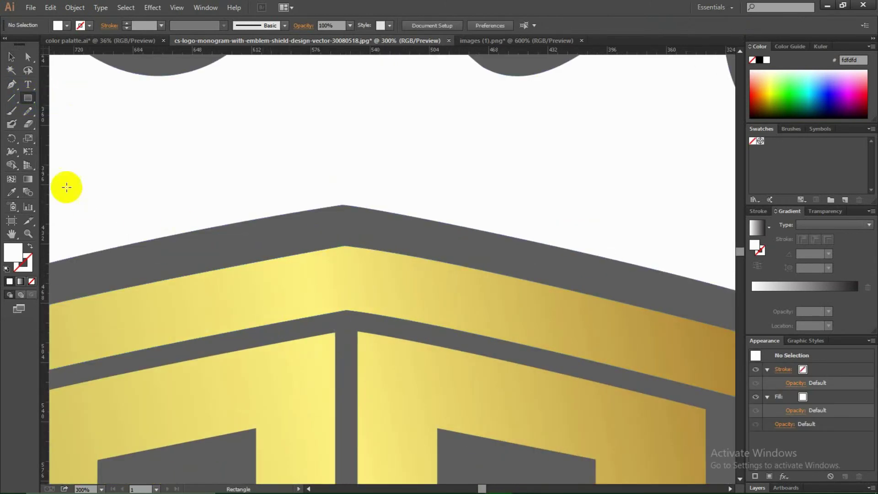
left_click(330, 313)
left_click(330, 334)
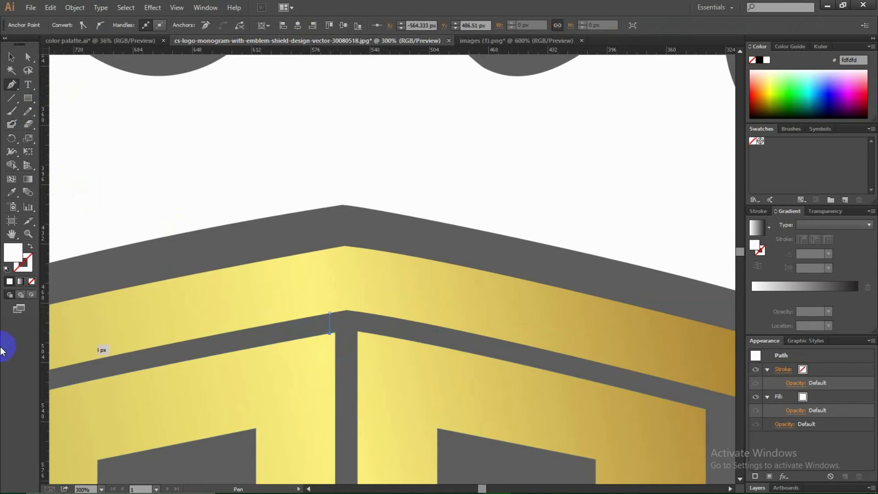
double_click(23, 263)
left_click(693, 303)
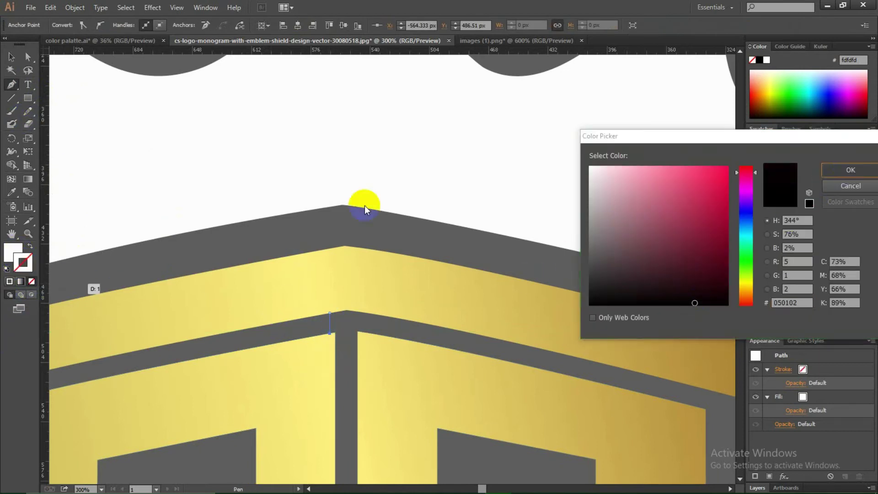
left_click(847, 168)
key("v")
left_click_drag(345, 331, 360, 244)
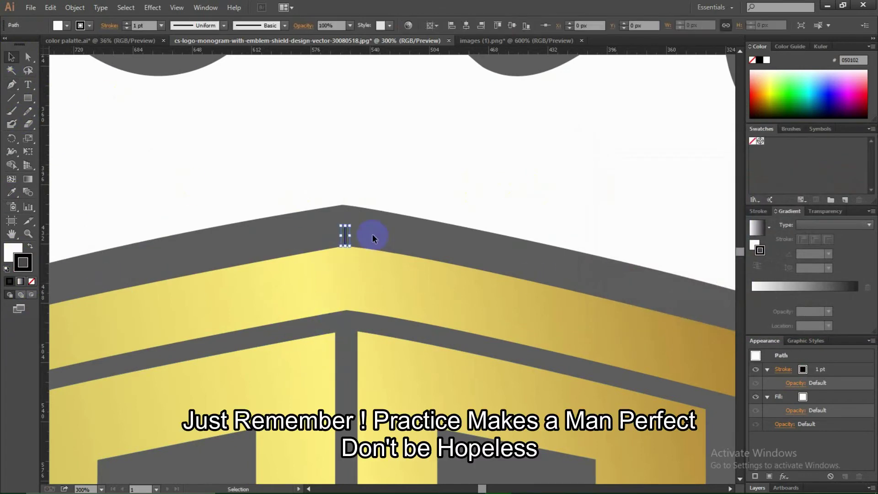
Nudge the crown down and right until its base notch meets the spacer line, and delete the line
left_click(378, 199)
key("Down")
key("Down")
key("Down")
key("Down")
key("Down")
key("Down")
key("Down")
key("Down")
key("Down")
key("Down")
key("Down")
key("Down")
key("Down")
key("Down")
key("Down")
key("Right")
key("Right")
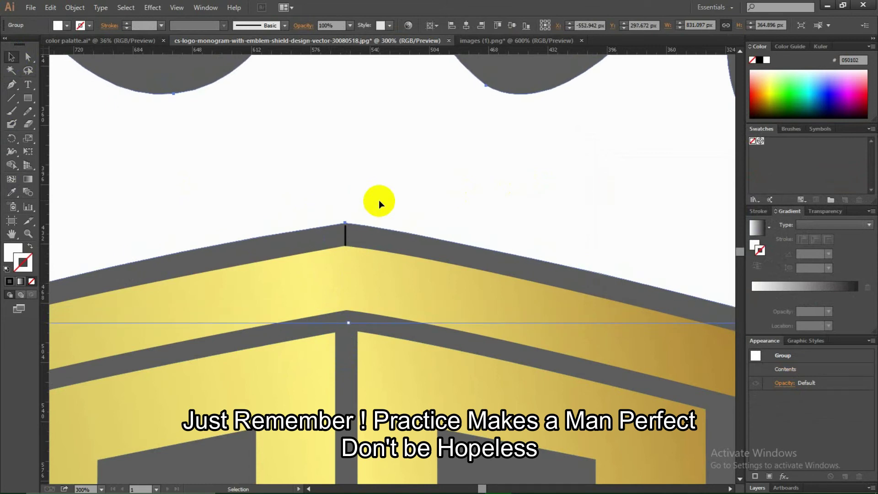
key("Up")
key("ctrl+shift+a")
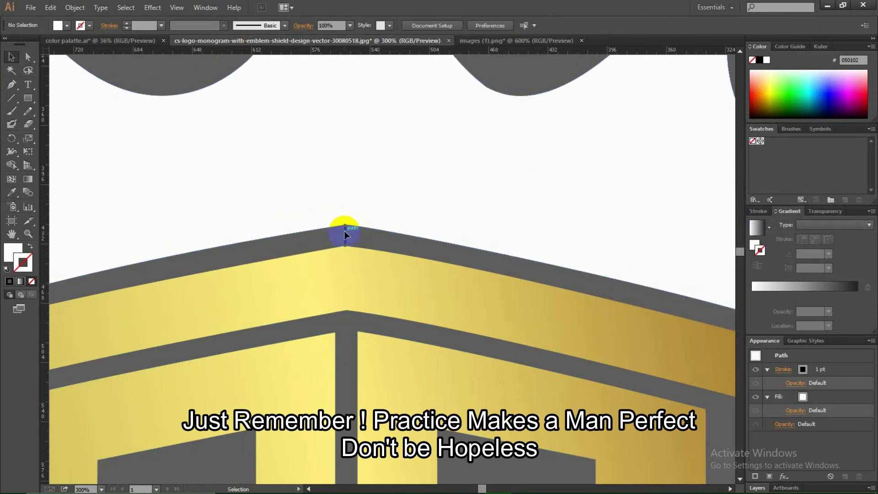
scroll(344, 231, "down", 4)
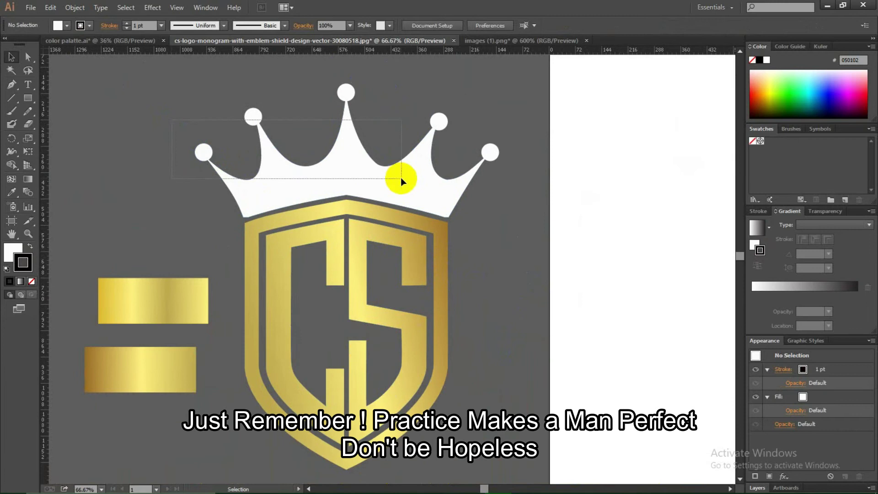
Fill the crown and its circles with the frame's gold gradient, and move both gold sample rectangles away from the logo
left_click(401, 177)
key("i")
left_click(356, 201)
key("v")
key("ctrl+shift+a")
left_click_drag(493, 226, 490, 234)
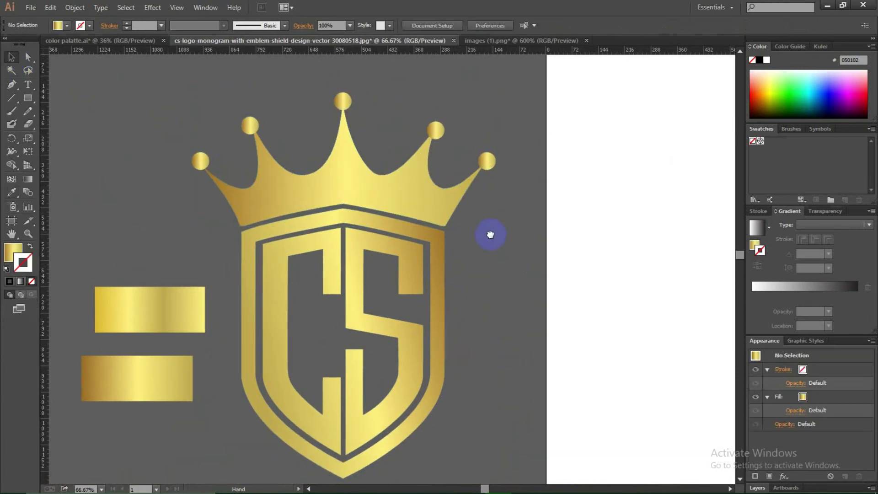
key("ctrl+minus")
key("ctrl+minus")
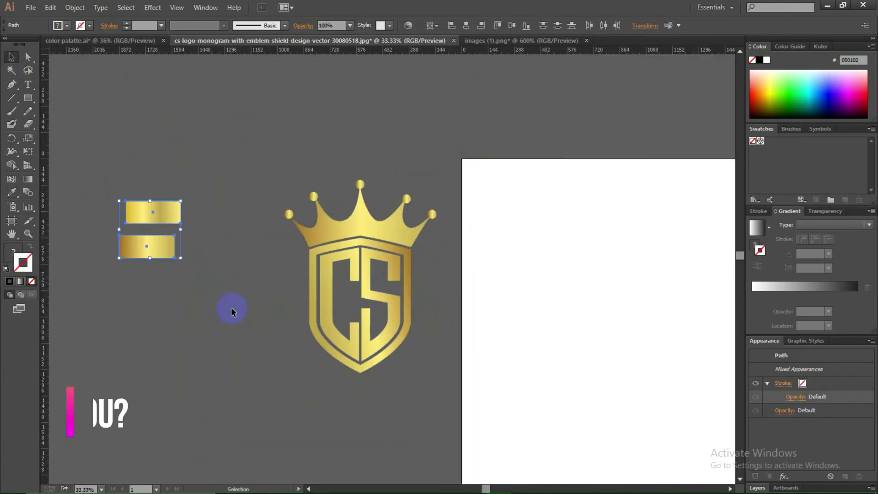
key("ctrl+plus")
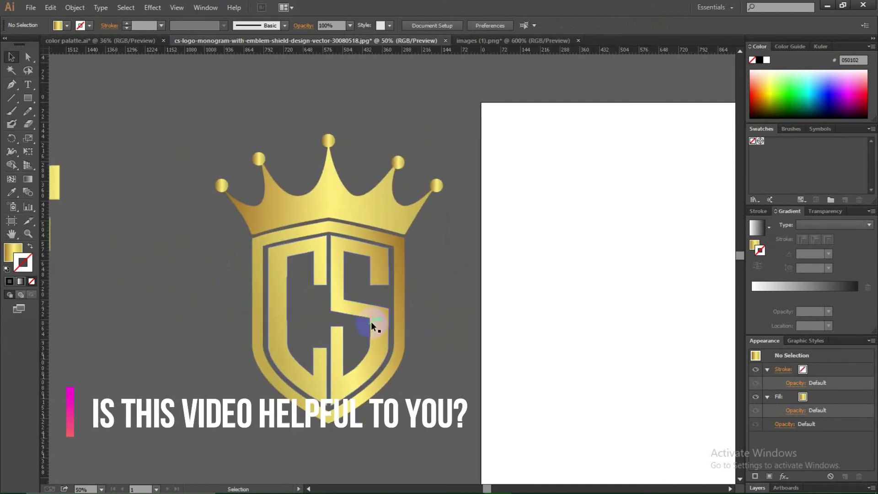
Copy the bright silver gradient rectangle from the color palatte.ai document and place it beside the logo
left_click(371, 322)
left_click(93, 41)
left_click(290, 248)
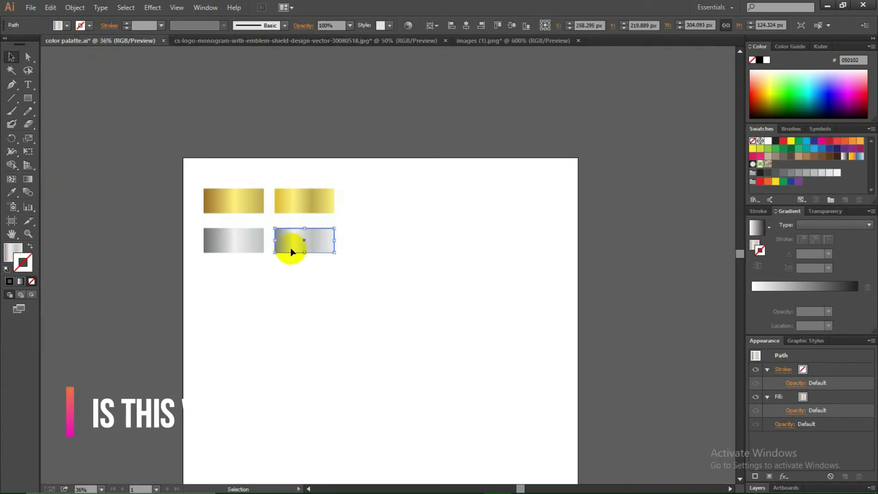
left_click_drag(287, 110, 205, 288)
Paste a copy of the CS letters behind the originals and fill it with the silver gradient
left_click(375, 314)
left_click(371, 293)
left_click(74, 7)
left_click(307, 219)
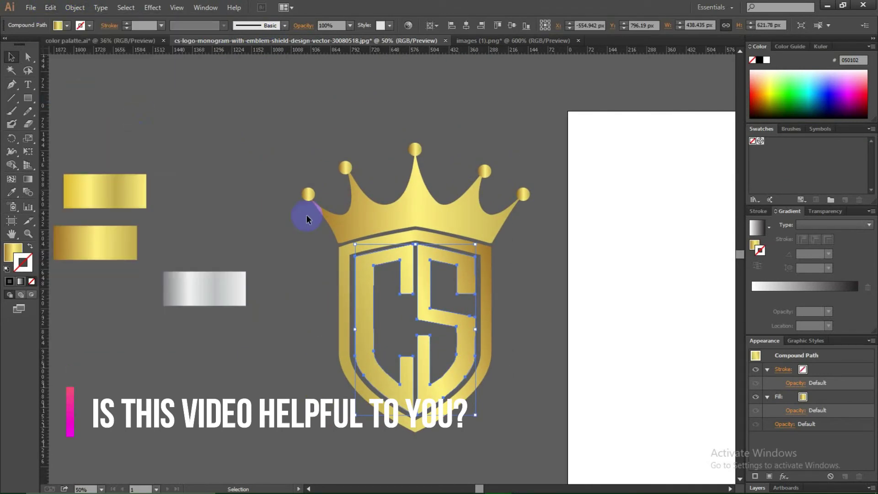
left_click(190, 288)
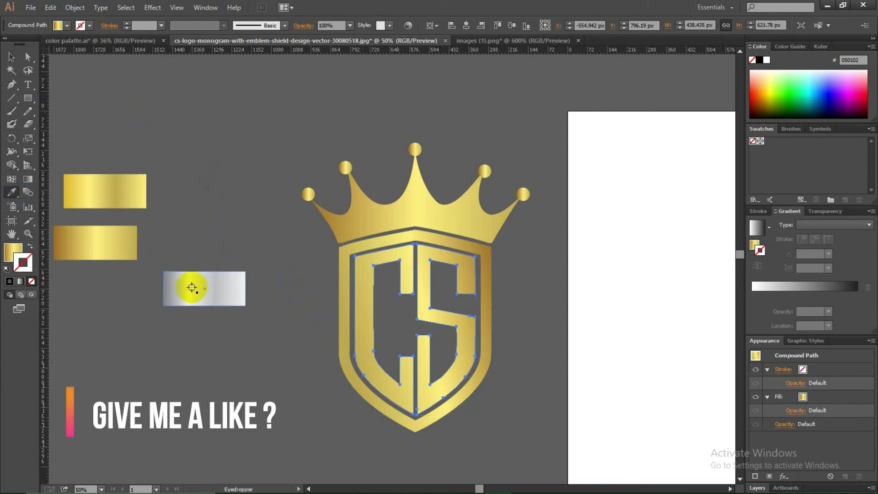
Offset the silver copy of the CS letters outward by 4 px with mitered joins
left_click(74, 7)
mouse_move(183, 228)
left_click(249, 268)
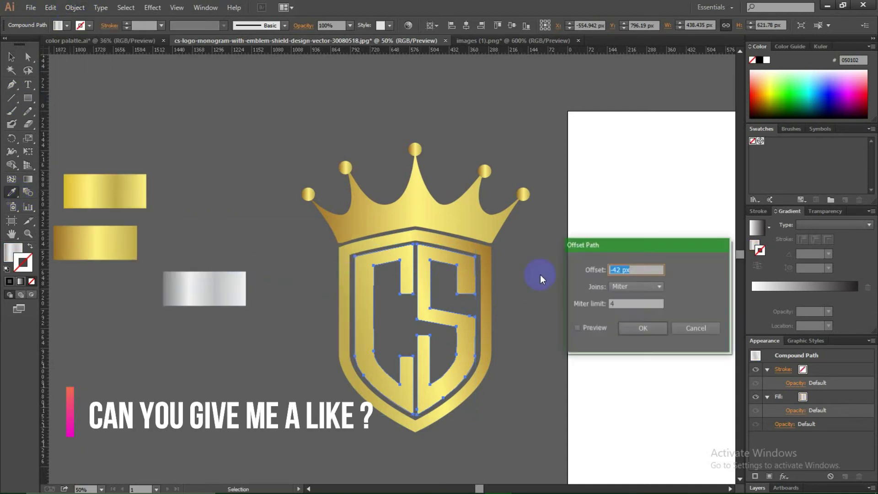
key("shift+Up")
key("shift+Up")
key("shift+Up")
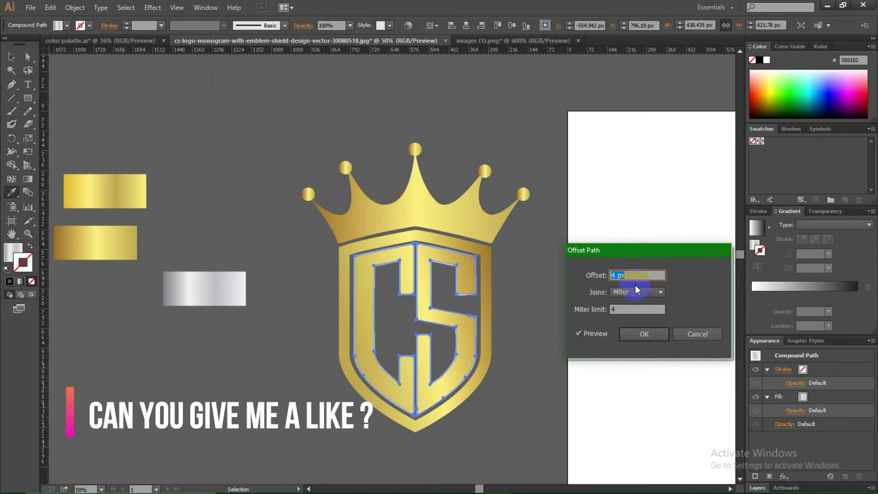
left_click(648, 334)
key("v")
left_click(249, 205)
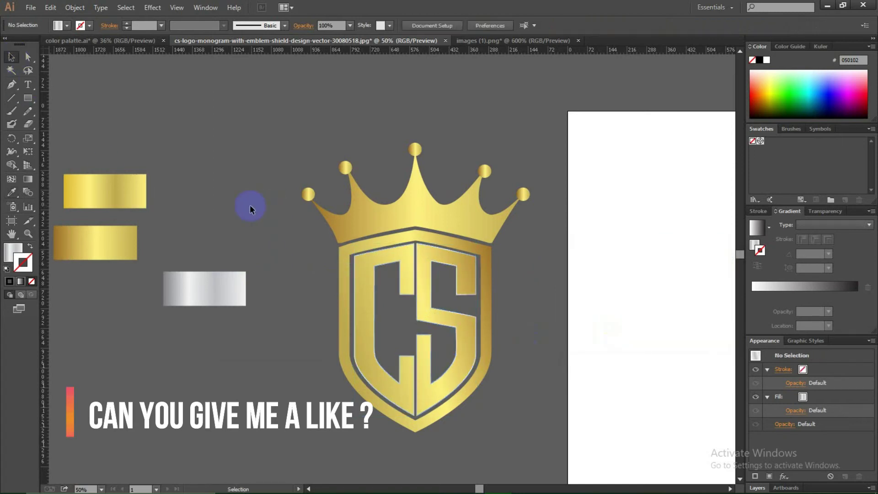
Paste a copy of the shield frame behind the original and fill it with the silver gradient
left_click(396, 312)
left_click(52, 12)
left_click(45, 11)
left_click(44, 11)
left_click(49, 10)
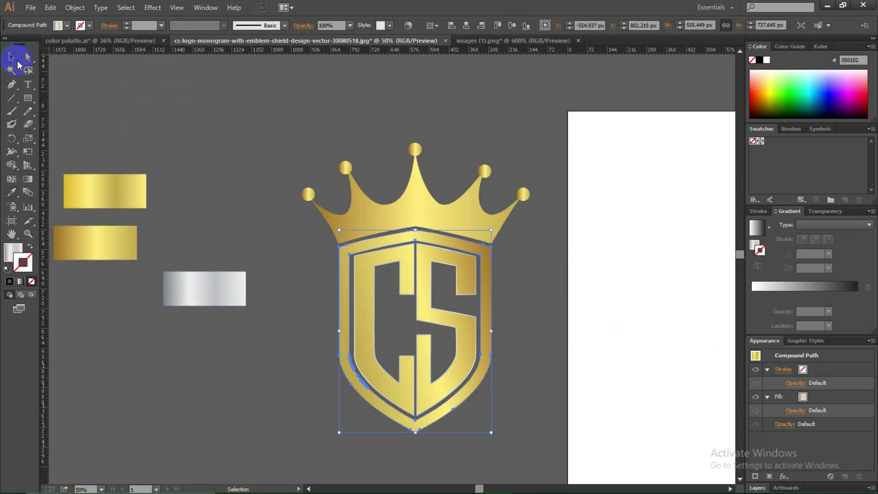
Offset the silver copy of the shield frame outward by 4 px with mitered joins
left_click(75, 8)
mouse_move(118, 229)
left_click(320, 271)
left_click(578, 333)
key("Return")
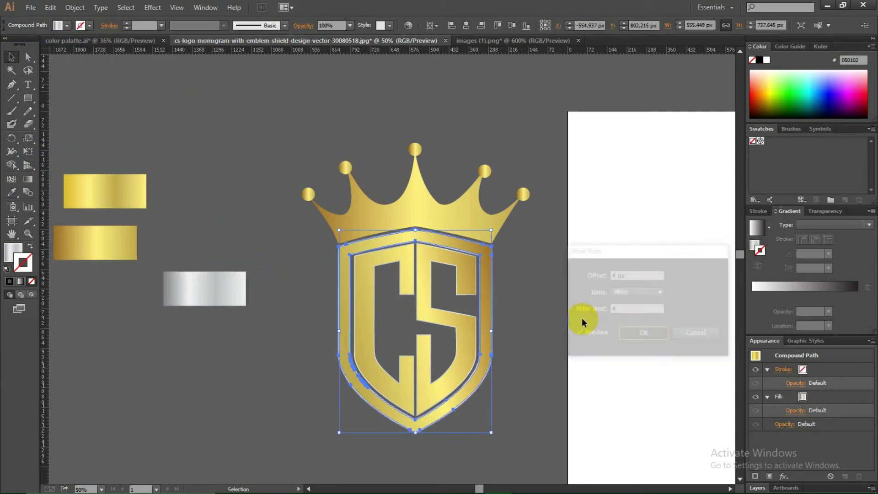
left_click(533, 301)
Select the shield and lettering pieces together with their silver outlines and group them
left_click_drag(336, 278, 471, 308)
right_click(482, 315)
left_click(336, 282)
left_click_drag(336, 283, 432, 292)
left_click(78, 8)
left_click(83, 48)
left_click(260, 209)
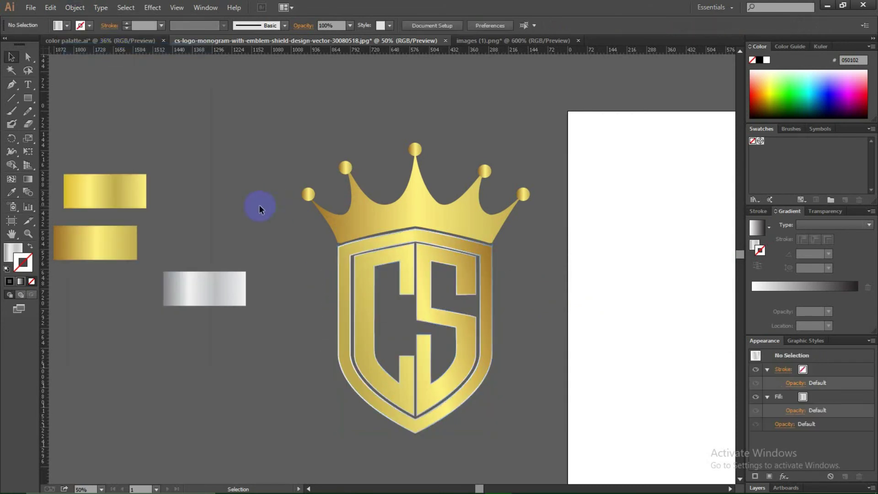
Paste a copy of the crown group behind the original and fill it with the silver gradient
right_click(456, 192)
left_click(425, 210)
left_click(243, 165)
left_click(420, 214)
left_click(50, 8)
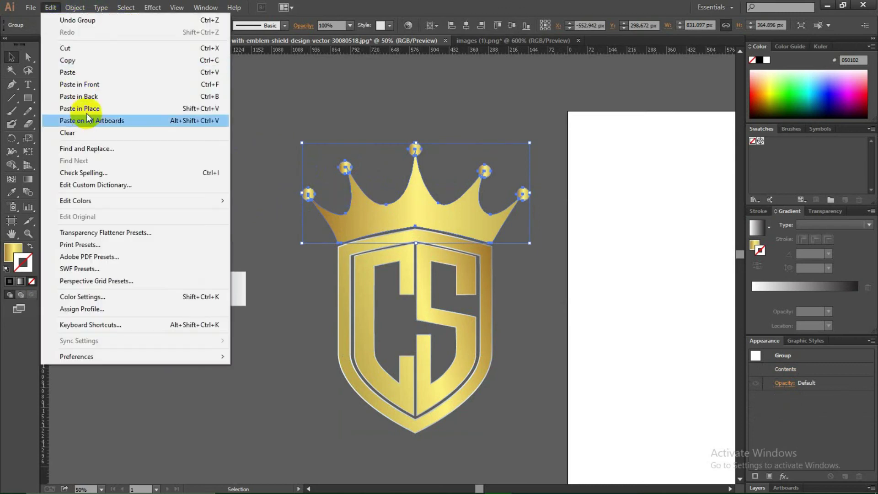
left_click(110, 94)
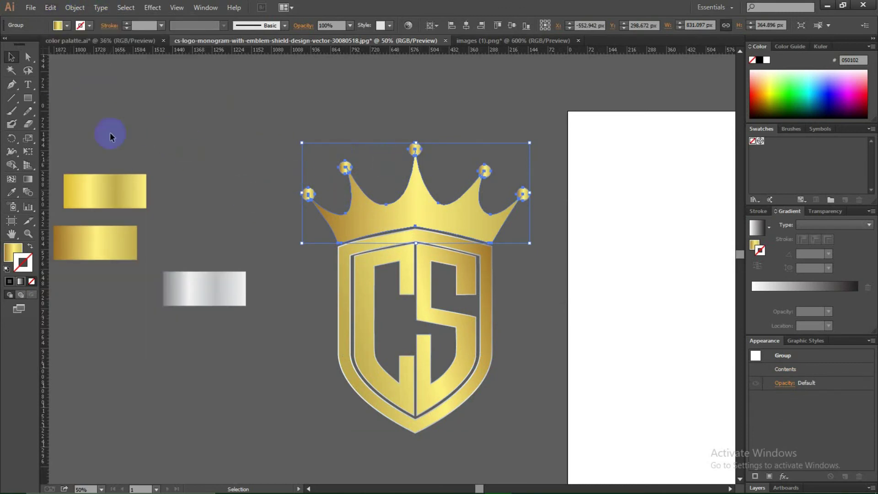
left_click(49, 8)
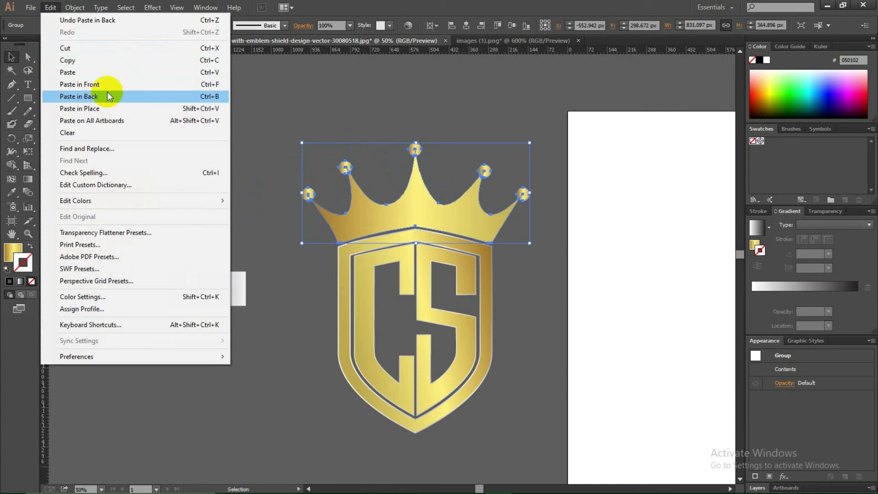
left_click(12, 192)
left_click(183, 285)
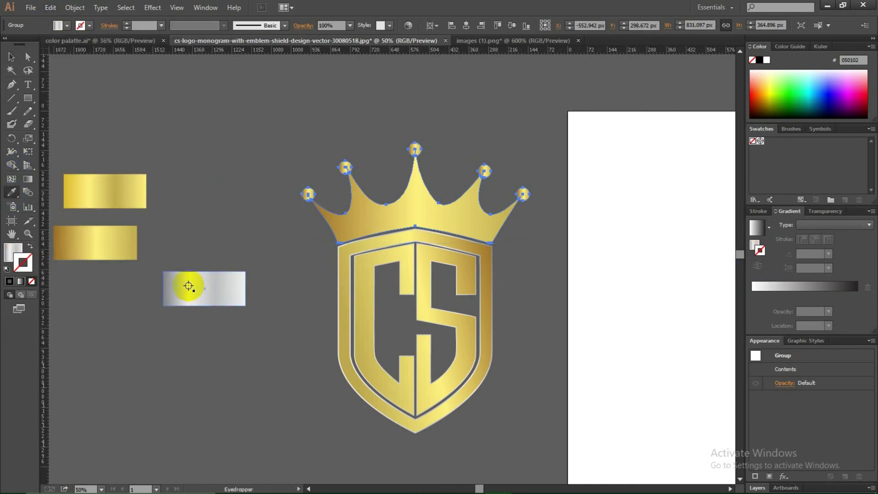
Offset the silver copy of the crown outward by 3 px with mitered joins
left_click(75, 8)
mouse_move(92, 229)
left_click(247, 266)
left_click(578, 334)
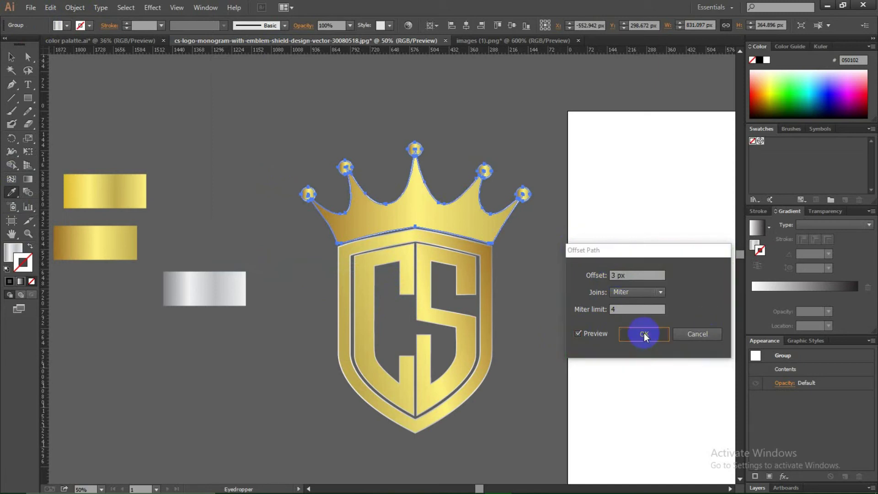
left_click(644, 333)
left_click(11, 57)
left_click(219, 137)
Examine the silver outlines around the crown, frame and letters up close
left_click(457, 212)
left_click(479, 215)
left_click(477, 213)
left_click(523, 313)
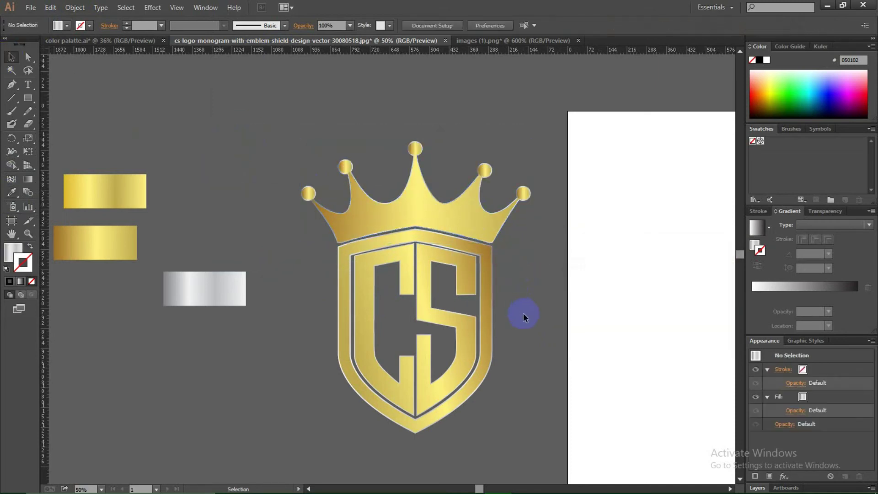
key("ctrl+plus")
key("ctrl+plus")
left_click_drag(283, 146, 228, 191)
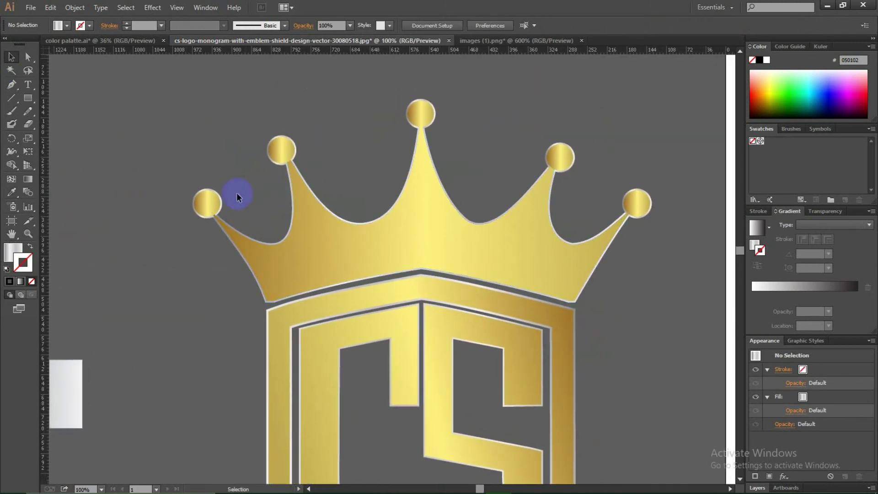
key("ctrl+minus")
key("ctrl+minus")
mouse_move(269, 152)
left_mouse_down()
mouse_move(255, 108)
mouse_move(261, 167)
left_mouse_up()
Create an 8-sided silver polygon, scale it down and place it on the crown's lower left corner
left_click(28, 98)
left_click(281, 163)
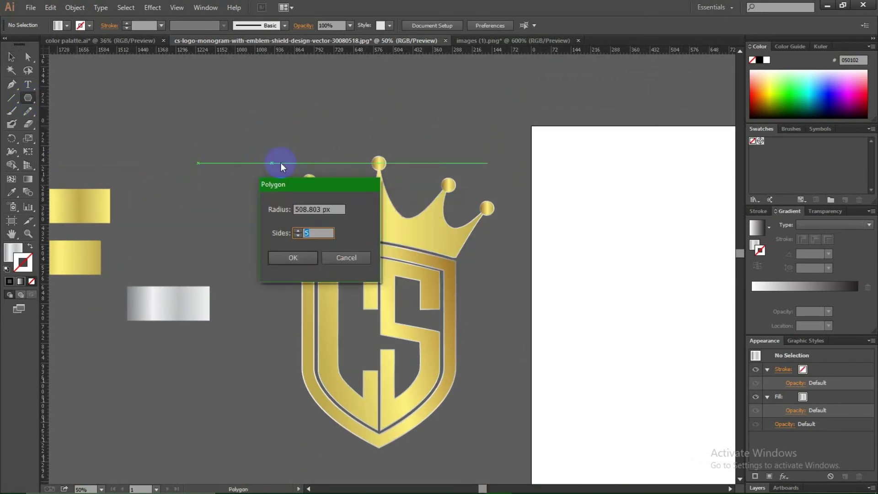
double_click(237, 168)
type("8")
left_click(220, 192)
key("v")
left_click_drag(333, 338, 231, 221)
left_click_drag(212, 215, 315, 243)
left_click(252, 254)
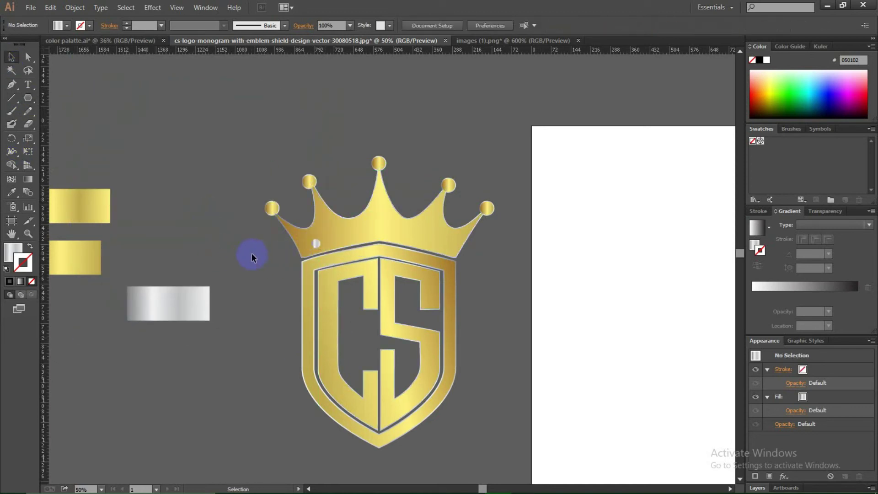
Shrink the octagon to about 25 px wide, rotate it and position it inside the crown's lower left corner
scroll(252, 254, "up", 4)
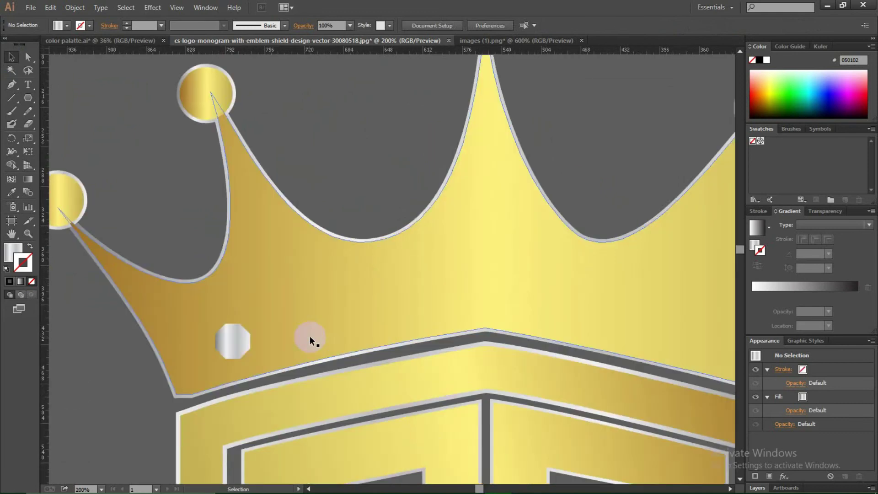
left_click(315, 244)
left_click_drag(261, 314, 222, 310)
left_click_drag(225, 280, 234, 316)
left_click(217, 309)
Set the octagon's linear silver gradient angle to -117.8°
left_click(819, 212)
left_click(784, 211)
left_click(823, 224)
left_click(824, 237)
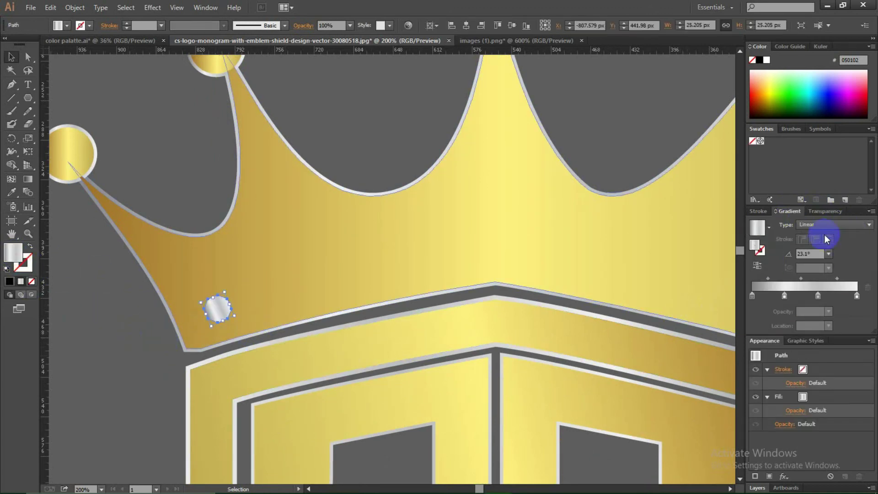
left_click(125, 323)
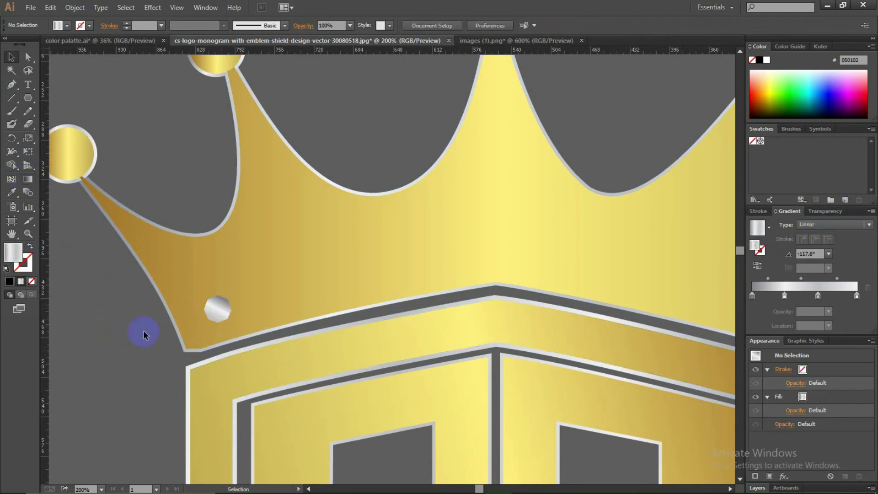
Paste a copy of the octagon directly behind the original and fill it with the crown's gold gradient
left_click(222, 308)
left_click(51, 7)
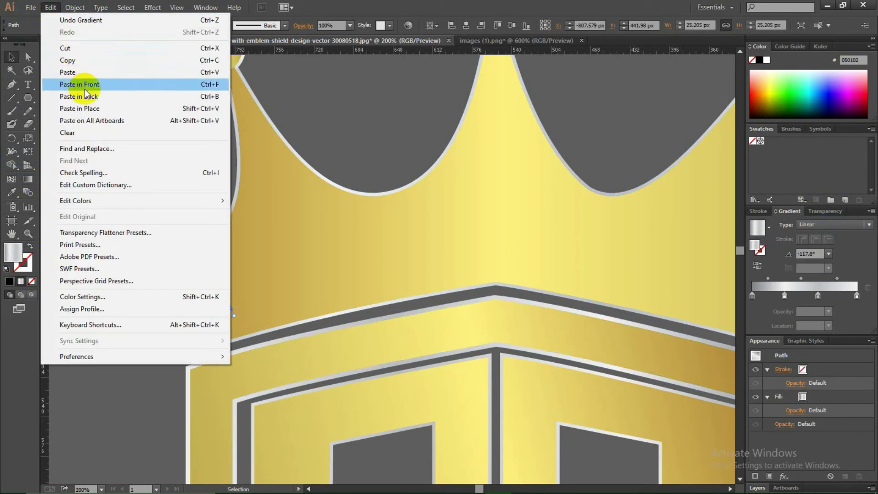
left_click(109, 97)
key("i")
left_click(290, 251)
Offset the gold octagon's path by 2 px with miter joins to form a rim around the silver gem
left_click(74, 8)
mouse_move(125, 227)
left_click(311, 263)
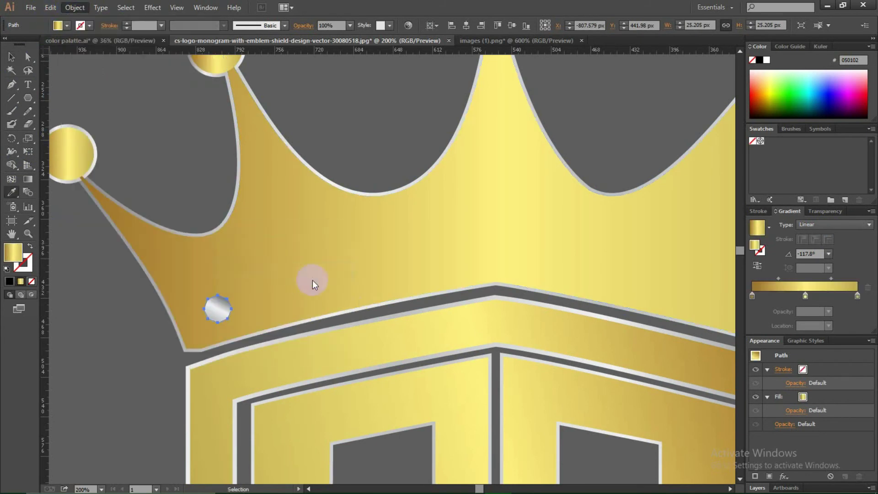
left_click(602, 335)
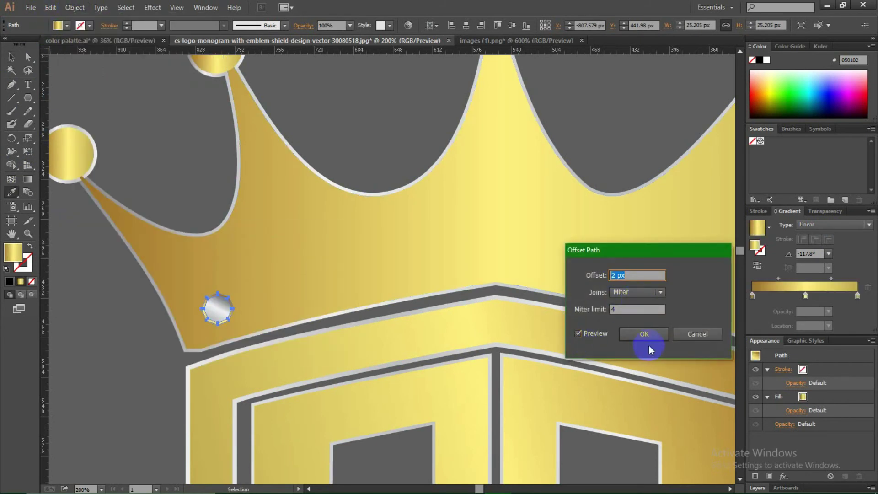
left_click(643, 334)
Move the silver octagon with its gold rim off the crown to the empty area beside the frame
key("v")
left_click(93, 297)
left_click_drag(216, 327, 136, 388)
left_click(107, 327)
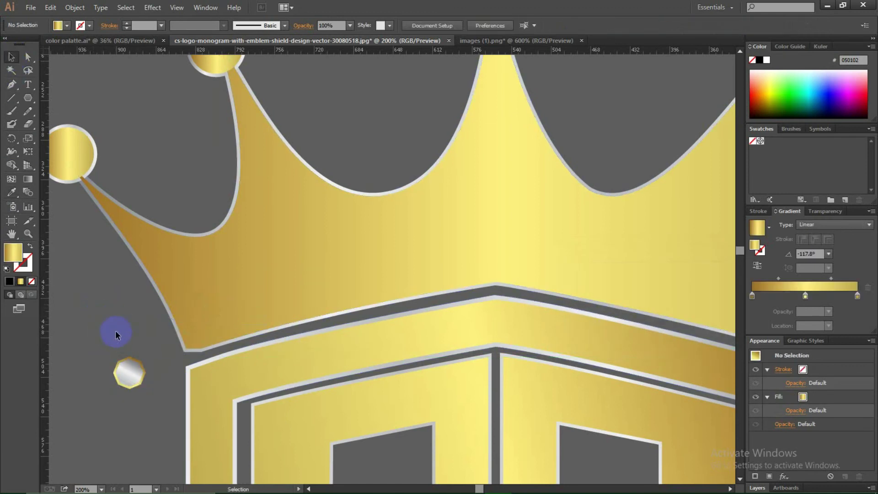
left_click(133, 375)
left_click(136, 357)
left_click_drag(131, 320, 164, 275)
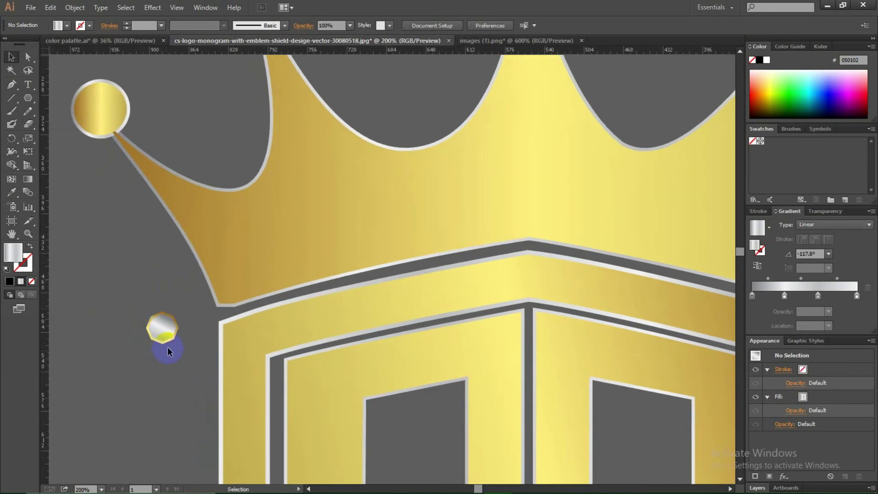
left_click(175, 331)
left_click_drag(261, 266, 261, 266)
key("ctrl+minus")
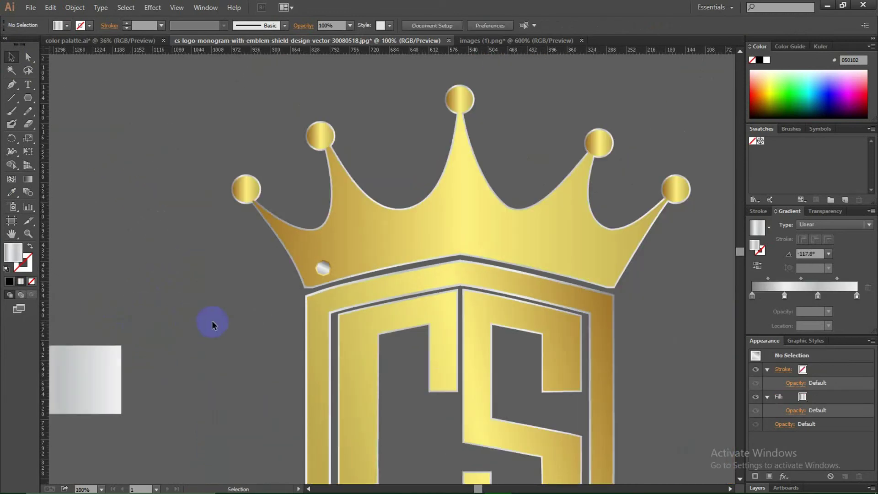
left_click(304, 265)
key("ctrl+z")
key("ctrl+z")
key("ctrl+z")
Set the gold rim's gradient angle to -172.7° and group the rim with the silver octagon
key("ctrl+shift+z")
right_click(262, 297)
left_click(219, 321)
key("ctrl+z")
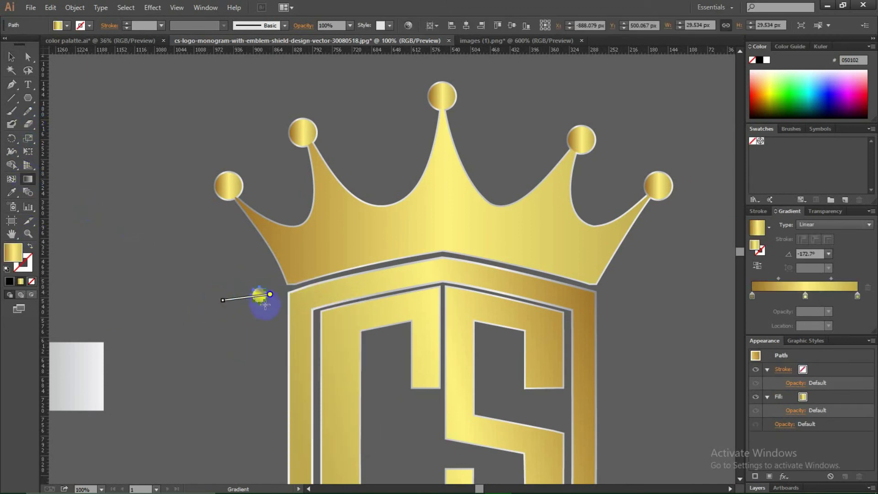
right_click(260, 297)
Place gems on the crown's lower left, lower right and lower centre, and at the frame's top centre
left_click_drag(220, 316, 587, 270)
left_click(288, 349)
left_click(229, 320)
left_click(219, 290)
scroll(569, 280, "right", 3)
scroll(567, 309, "down", 2)
left_click_drag(375, 227, 511, 260)
left_click_drag(551, 298, 216, 377)
Duplicate the crown's lower right gem into the empty area beside the frame and ungroup the copy
key("ctrl+equal")
key("ctrl+equal")
key("ctrl+equal")
left_click(448, 237)
left_click_drag(441, 235, 552, 252)
left_click(580, 284)
right_click(561, 267)
left_click(586, 330)
Set the gradient angle of the copied gem's gold rim to 172.4°
left_click(567, 285)
left_click(561, 267)
left_click(28, 179)
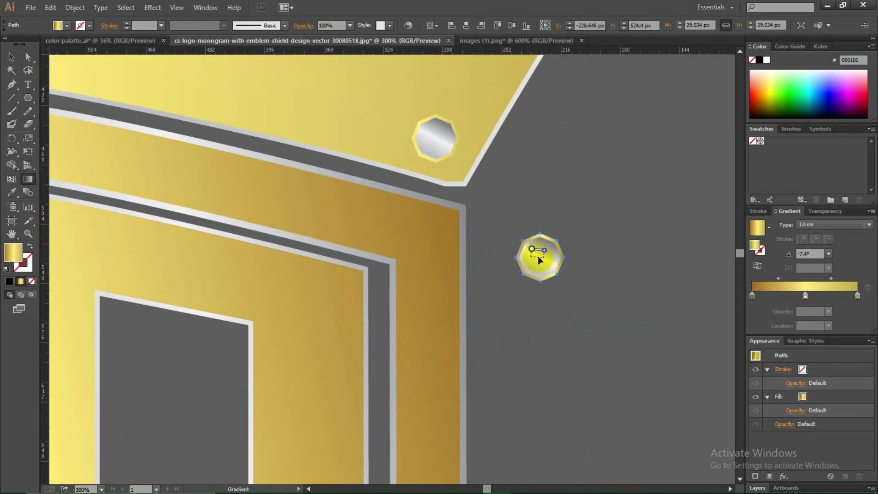
left_click_drag(549, 264, 527, 249)
Group the copied gem with its rim and position it on the frame's upper right corner
left_click(15, 57)
left_click_drag(577, 293, 427, 232)
right_click(549, 256)
left_click(569, 307)
left_click(571, 306)
left_click(508, 280)
Copy a gem to the frame's upper left corner, level with the gem on the upper right corner
key("ctrl+minus")
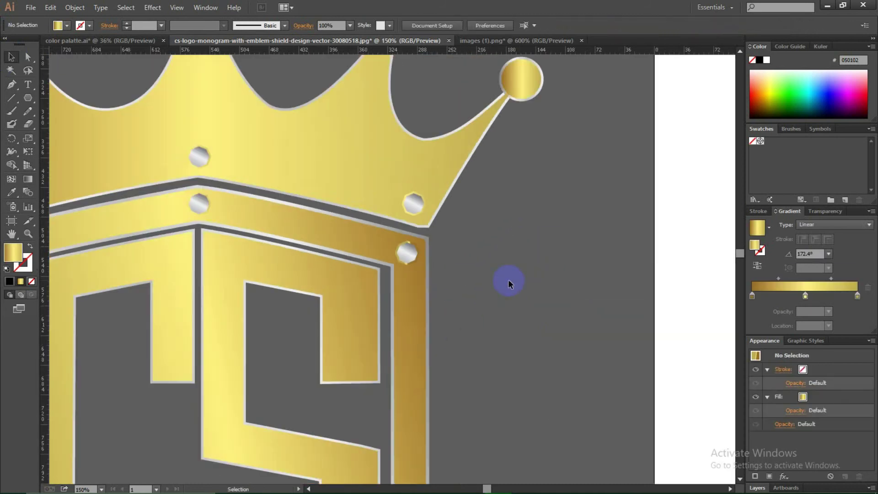
key("ctrl+minus")
left_click_drag(364, 113, 147, 165)
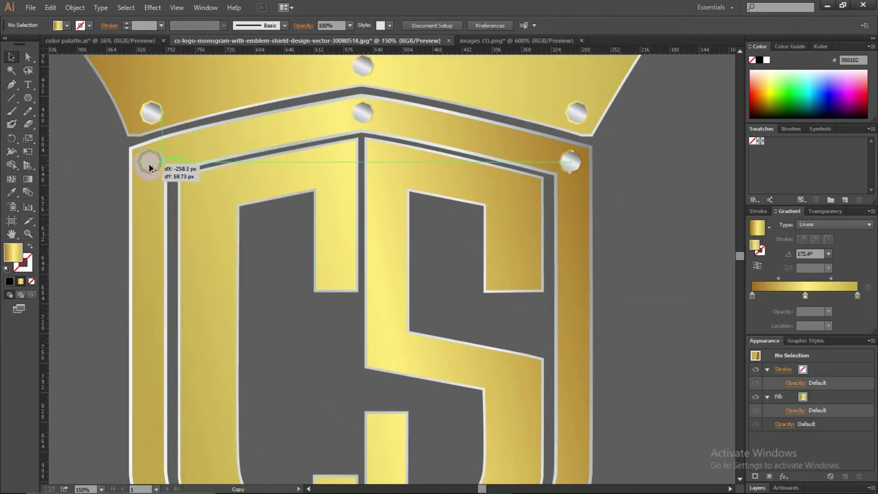
key("ctrl+minus")
key("ctrl+minus")
left_click_drag(328, 260, 297, 254)
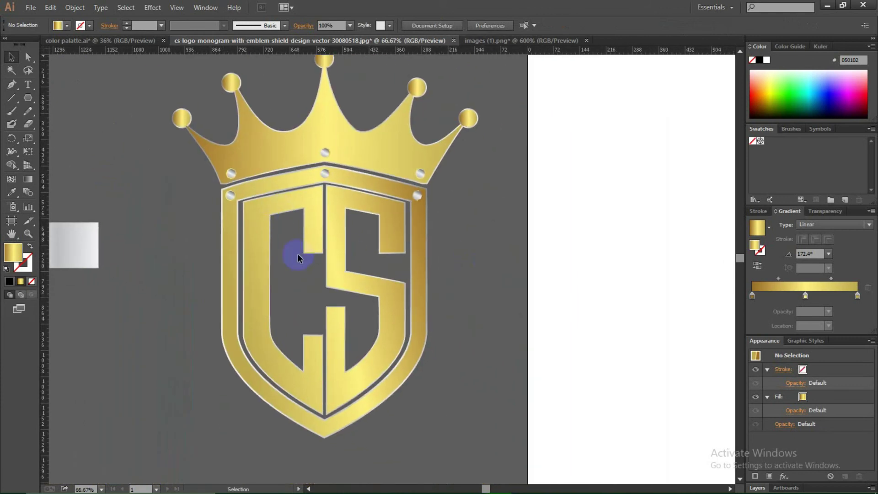
Copy the frame's upper left gem to the bottom tip of the shield frame, centred horizontally
left_click(232, 197)
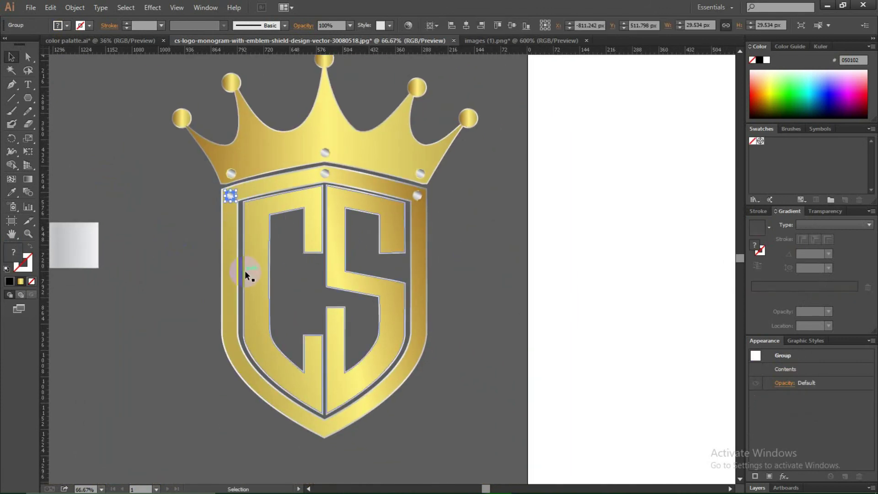
left_click_drag(230, 196, 325, 429)
left_click(171, 262)
left_click_drag(385, 390, 360, 423)
left_click(319, 386)
left_click(362, 433)
Add a horizontal guide across the lower shield and copy a gem onto the frame's right side at that height
left_click_drag(322, 50, 320, 297)
left_click(423, 376)
left_click_drag(320, 386, 410, 297)
left_click(436, 348)
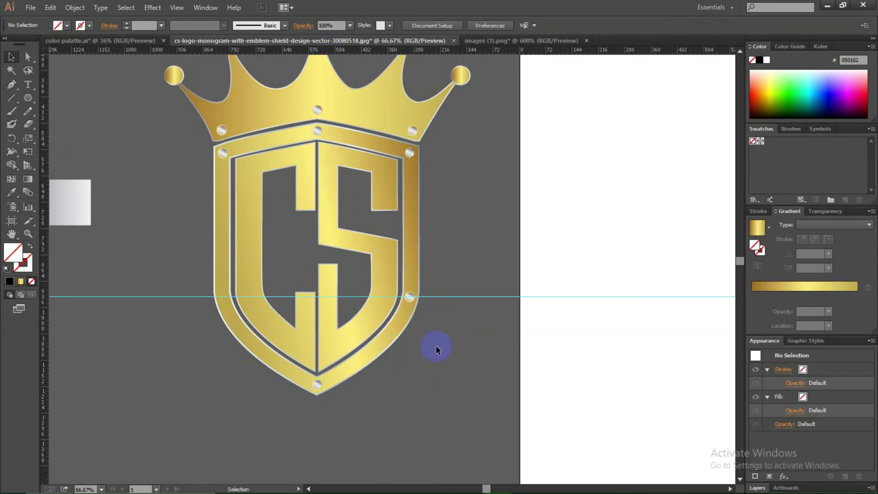
Copy a matching gem to the frame's left side at the guide and hide the guides
left_click_drag(225, 300, 225, 300)
left_click(415, 380)
key("ctrl+;")
scroll(454, 284, "up", 2)
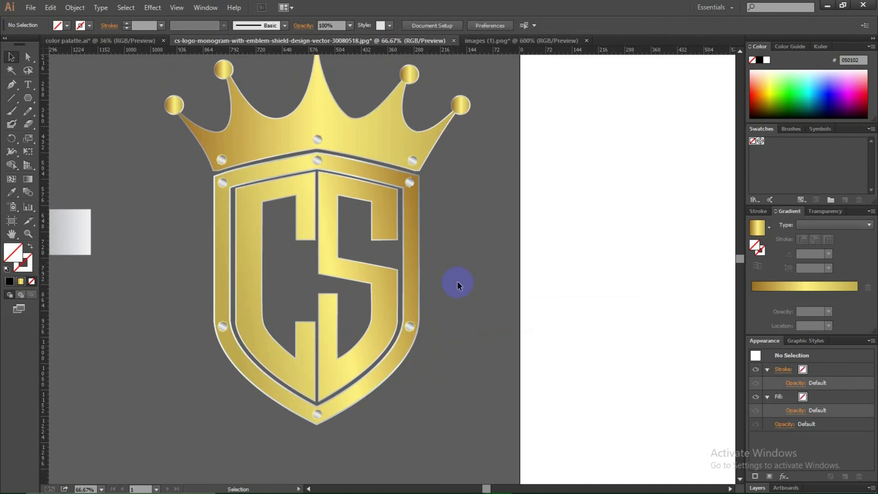
Group the complete crown and shield artwork and scale it down proportionally
key("ctrl+minus")
key("ctrl+minus")
left_click_drag(207, 229, 199, 229)
left_click_drag(229, 154, 215, 162)
right_click(361, 289)
left_click_drag(391, 355, 357, 233)
left_click(400, 338)
scroll(392, 304, "down", 1)
left_click(356, 234)
Add the text CROWN BRAND, enlarge it to about 71 pt and place it beneath the shield
left_click(27, 85)
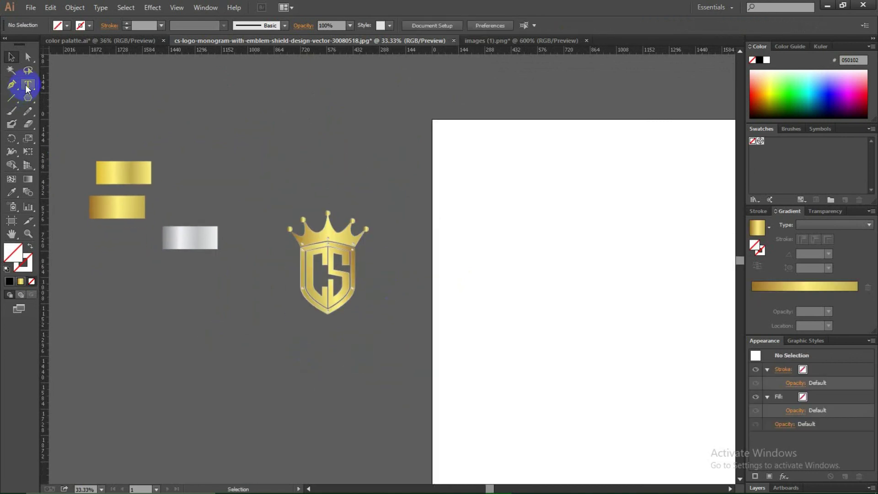
left_click(270, 344)
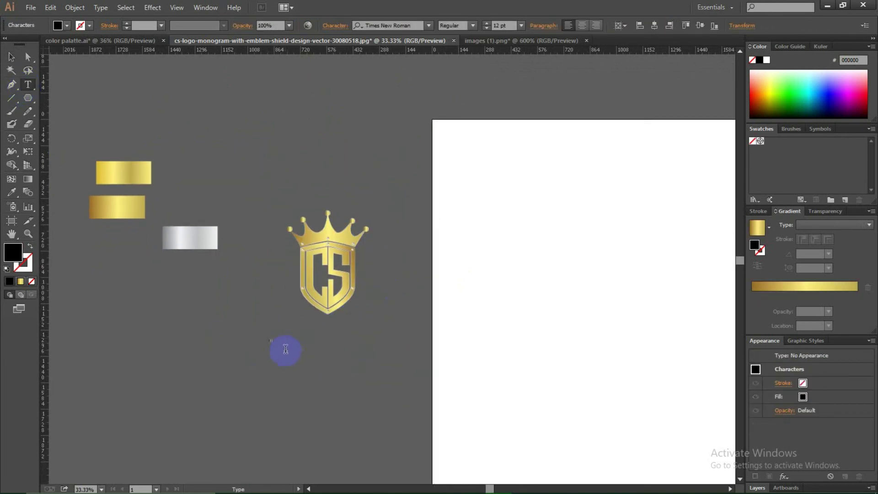
left_click(11, 58)
left_click_drag(285, 343, 366, 402)
left_click_drag(337, 358, 342, 324)
Replace the word BRAND with LOGO so the title reads CROWN LOGO
double_click(355, 333)
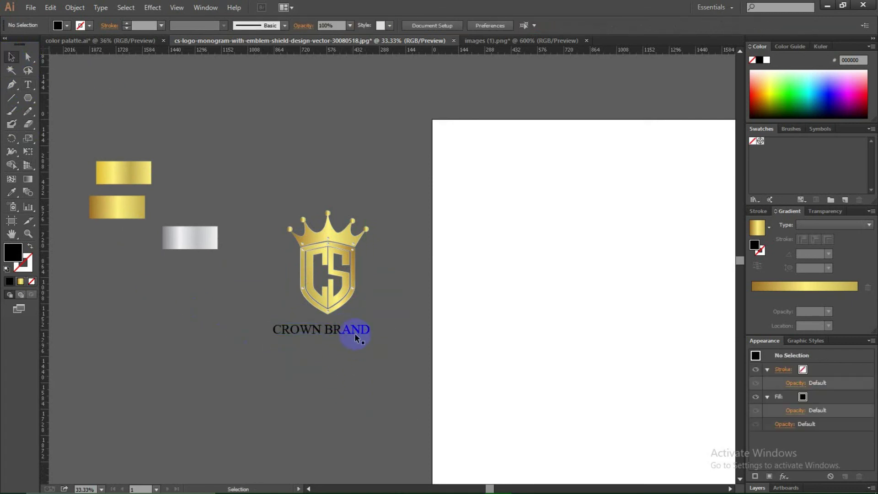
double_click(328, 331)
scroll(355, 376, "up", 1)
type("LOGO")
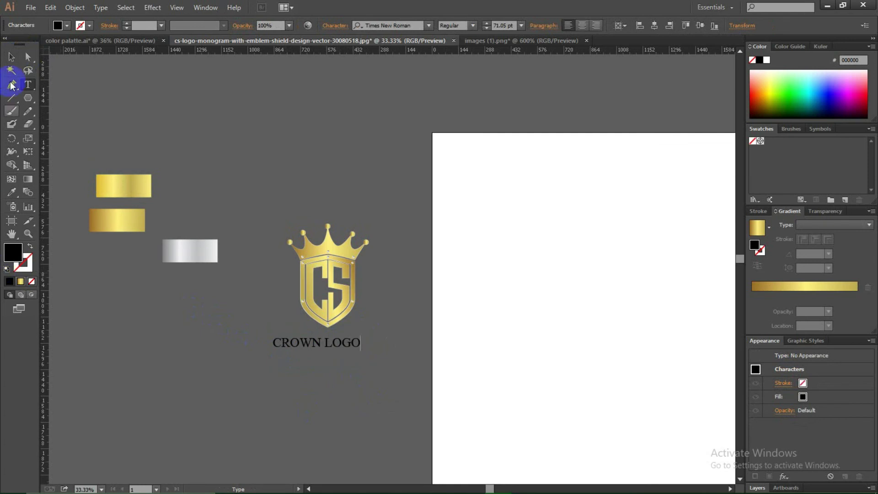
left_click(12, 57)
Enlarge the CROWN LOGO title to about 78 pt and set its font style to Bold
left_click_drag(361, 351, 376, 352)
left_click(472, 26)
left_click(455, 62)
left_click(446, 183)
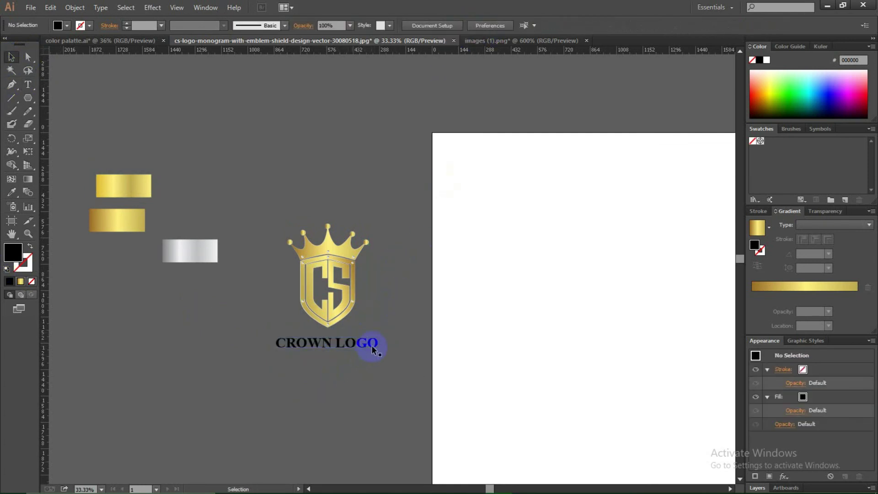
Duplicate the title below as SLOGAN GOES HERE, set it to Regular, and scale it down to fit beneath the title
left_click_drag(330, 344, 261, 372)
type("tSLOGAN GOES HERE")
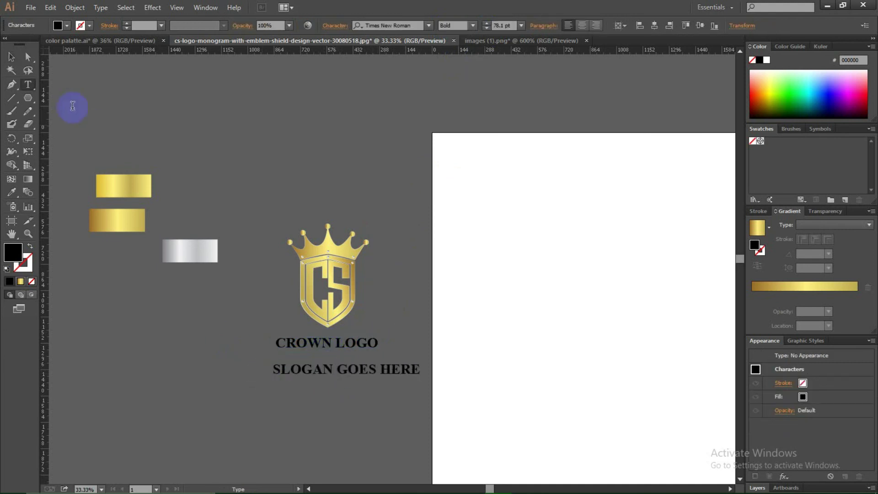
key("Escape")
left_click(473, 25)
left_click(455, 39)
left_click_drag(411, 374, 368, 361)
left_click(353, 366)
Convert both text lines to outlines and fill CROWN LOGO with the gold gradient
right_click(341, 344)
left_click(382, 421)
key("i")
left_click(178, 220)
key("v")
left_click(267, 378)
left_click(347, 349)
Redirect the gold gradient vertically across the title and fill the slogan with the artboard's white
key("g")
left_click(256, 178)
left_click_drag(321, 254, 318, 226)
left_click(352, 338)
key("i")
left_click(546, 247)
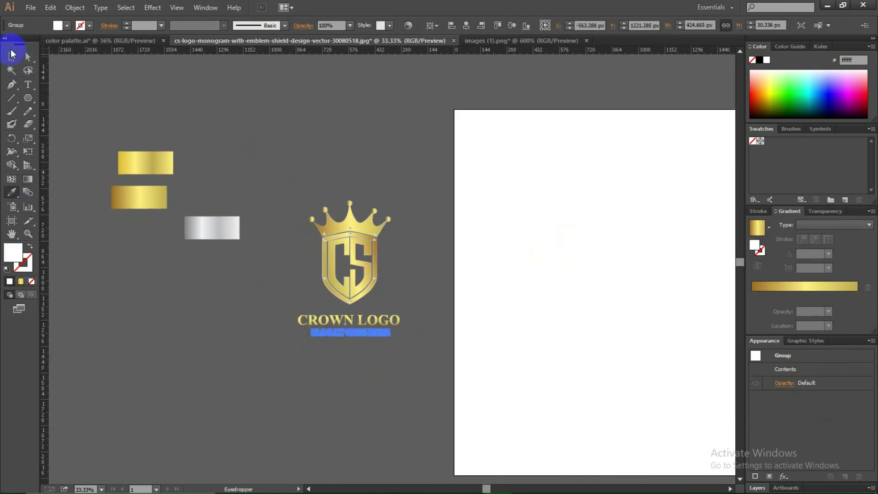
Centre the title and slogan horizontally beneath the crowned shield
left_click(12, 56)
left_click_drag(322, 361, 333, 357)
left_click(356, 320)
left_click(432, 26)
left_click(455, 40)
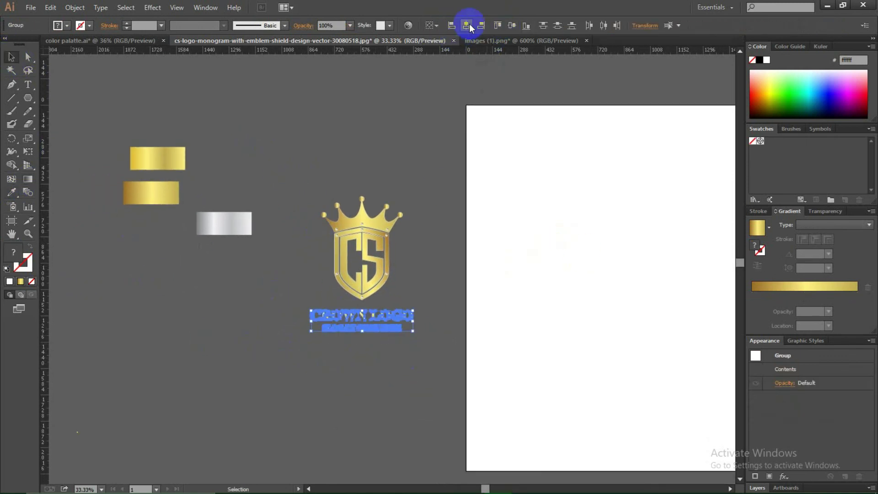
left_click(298, 362)
Move the brighter gold swatch closer to the logo and apply its gradient to CROWN LOGO at -88.4°
left_click(388, 329)
left_click(388, 384)
key("ctrl+1")
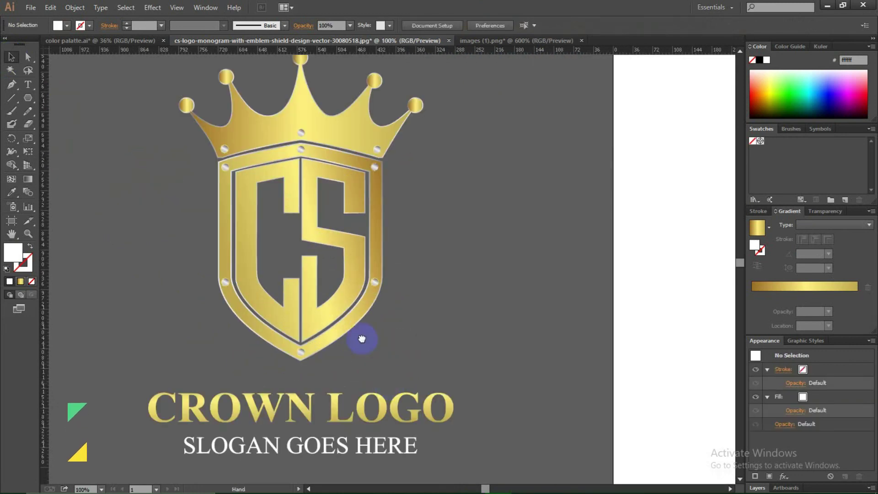
left_click_drag(362, 339, 397, 260)
left_click(336, 327)
left_click_drag(176, 194, 304, 282)
key("ctrl+minus")
key("ctrl+minus")
left_click_drag(214, 208, 246, 354)
left_click(251, 278)
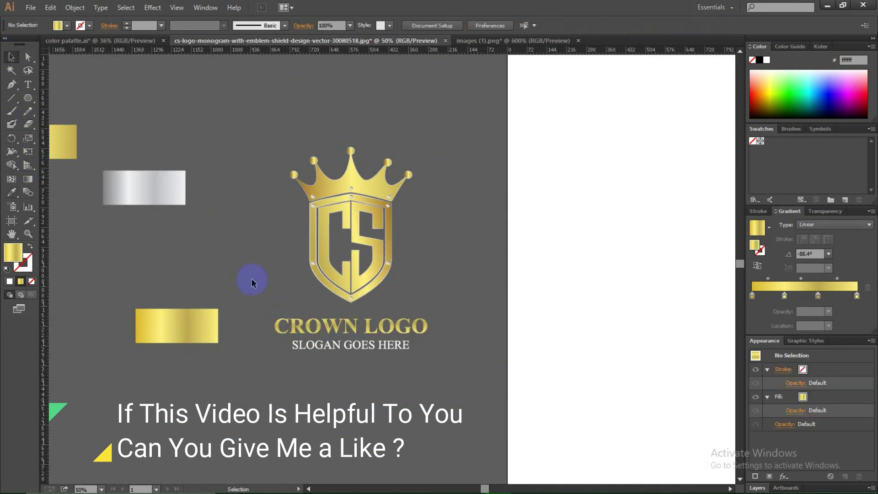
Adjust the CROWN LOGO gradient angle to -89.4°
left_click_drag(363, 392, 351, 375)
key("ctrl+plus")
key("ctrl+plus")
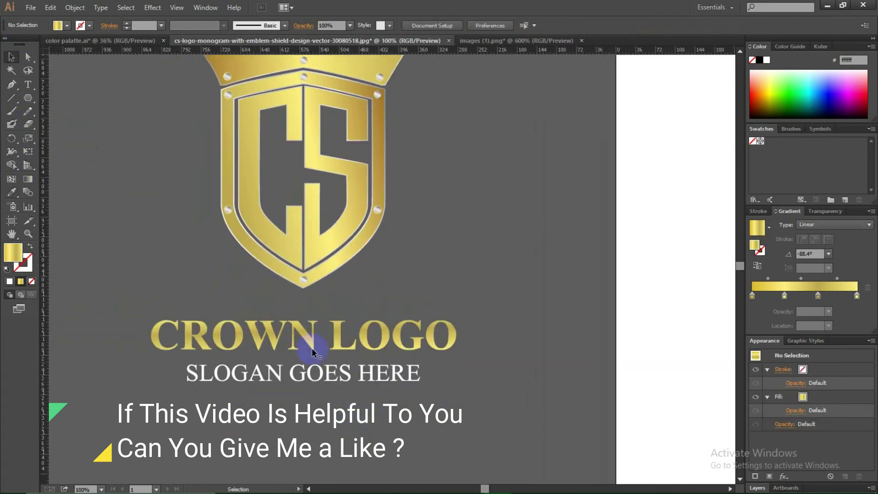
left_click(372, 337)
left_click(28, 178)
key("g")
left_click_drag(314, 371, 313, 371)
key("v")
left_click(179, 229)
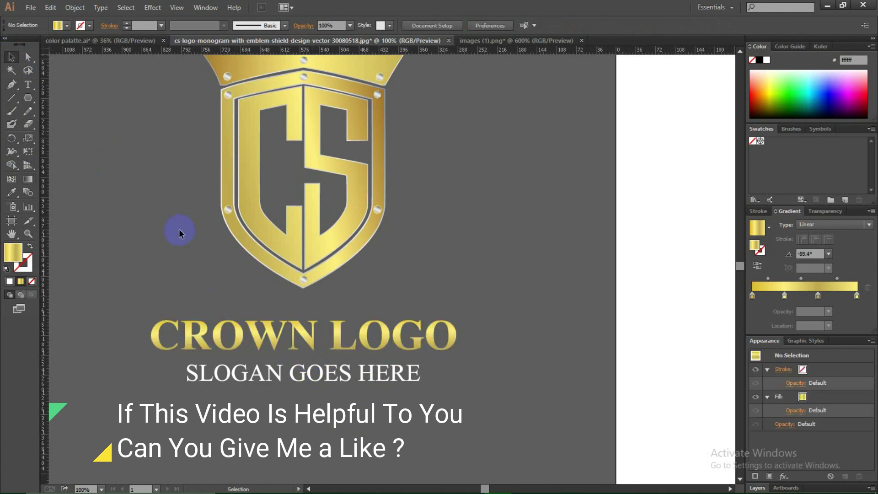
Copy the outlined CROWN LOGO text and paste the copy directly behind the original
left_click(352, 327)
left_click(205, 170)
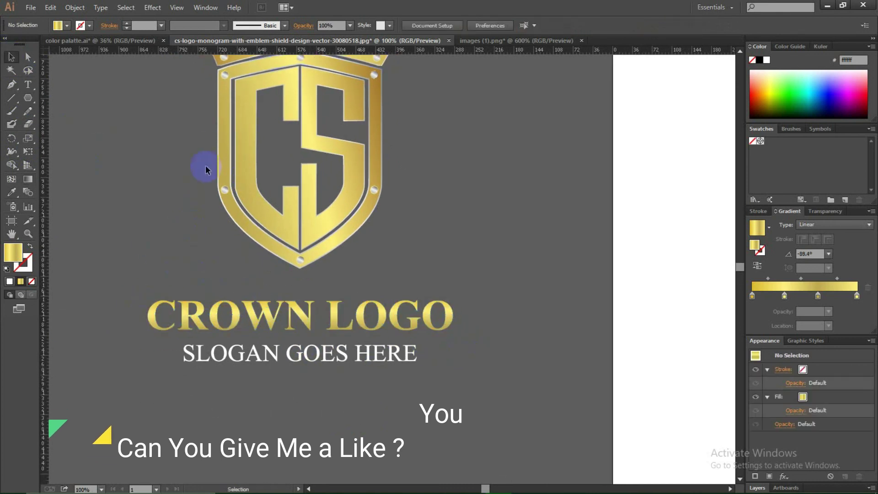
left_click_drag(419, 263, 452, 284)
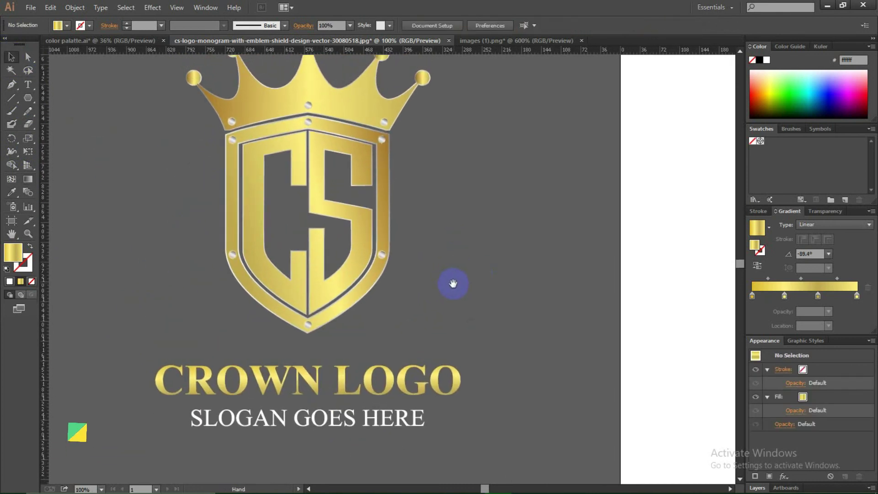
left_click(370, 424)
left_click(374, 336)
key("ctrl+equal")
left_click_drag(358, 329, 378, 288)
left_click(378, 288)
left_click(50, 7)
left_click(80, 62)
left_click(50, 7)
left_click(98, 92)
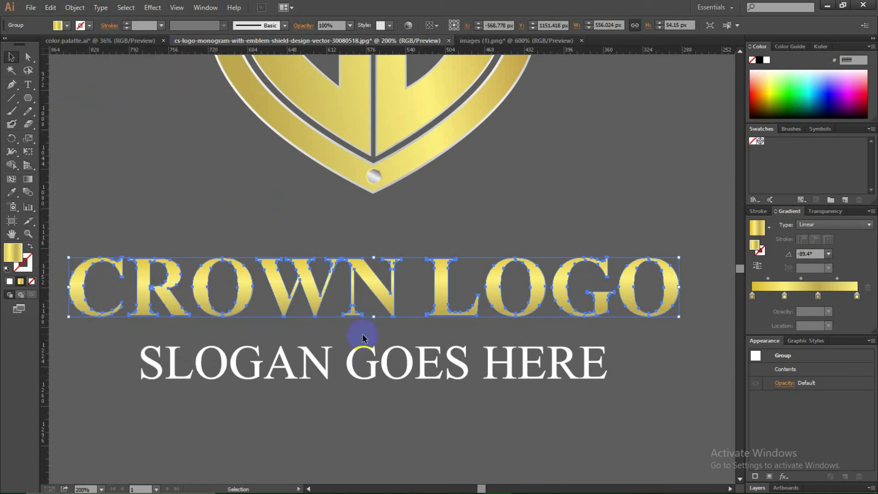
Fill the rear copy of CROWN LOGO with the silver gradient of the shield's bottom gem
left_click_drag(409, 224, 388, 316)
key("i")
left_click(352, 268)
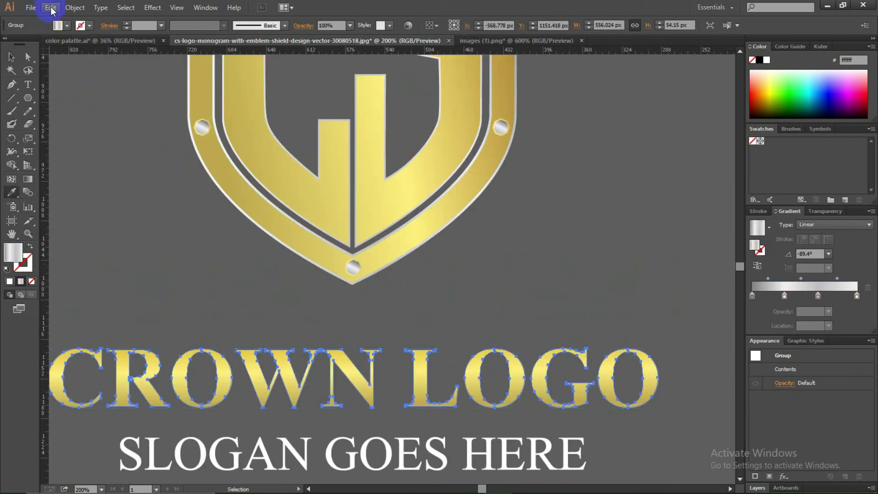
Offset the rear silver copy of CROWN LOGO by 1 px with miter joins and a miter limit of 4
left_click(75, 8)
mouse_move(114, 227)
left_click(249, 273)
key("Down")
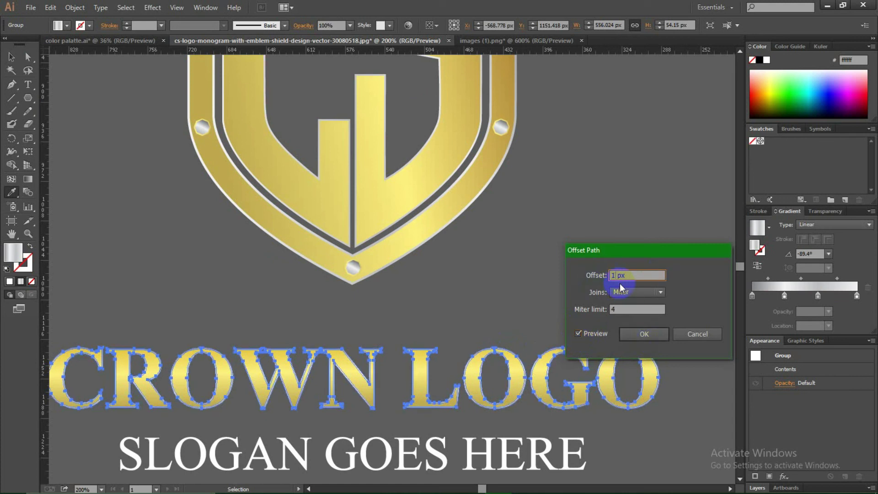
key("Return")
key("v")
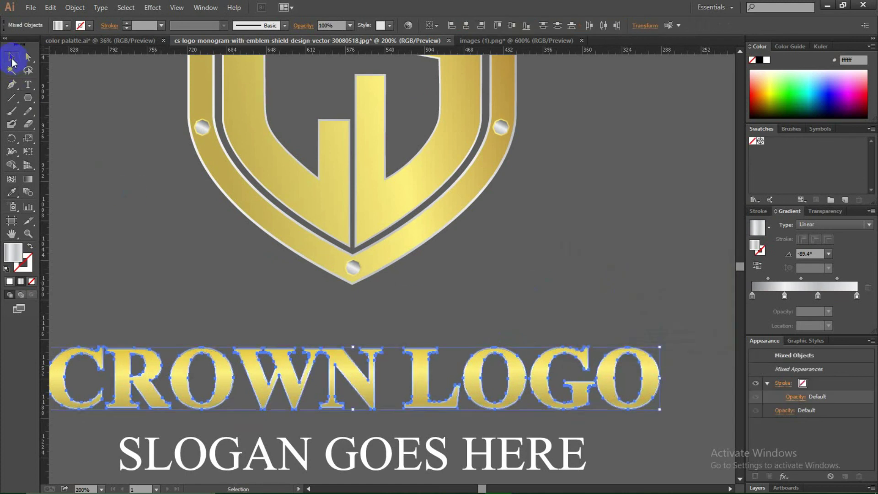
left_click(163, 274)
Redraw the gold gradient downward across the CROWN LOGO title at an angle of about -85.6°
key("ctrl+minus")
key("ctrl+minus")
key("ctrl+minus")
left_click(355, 312)
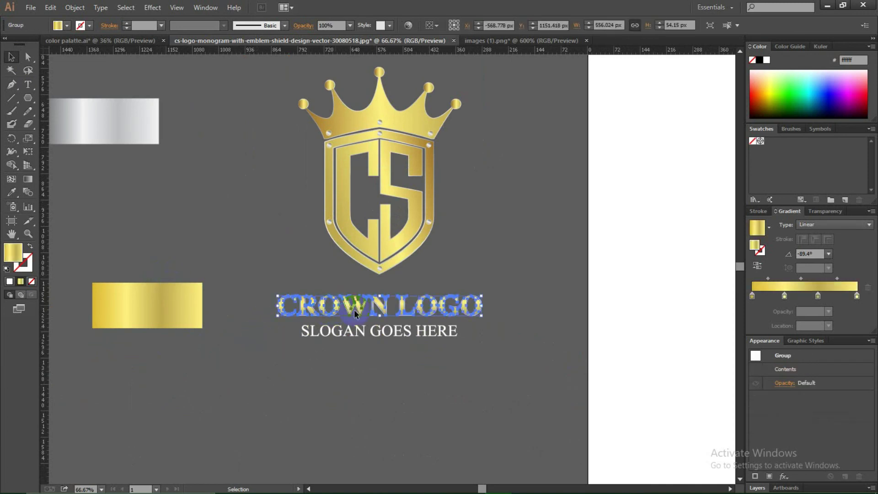
key("v")
key("ctrl+shift+a")
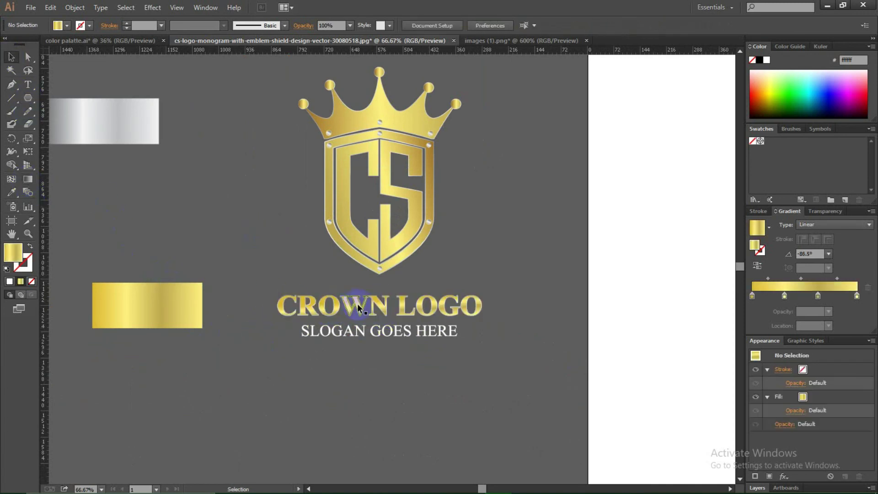
left_click(446, 303)
left_click_drag(474, 315, 476, 314)
left_click_drag(379, 293, 381, 314)
left_click(12, 57)
left_click(293, 260)
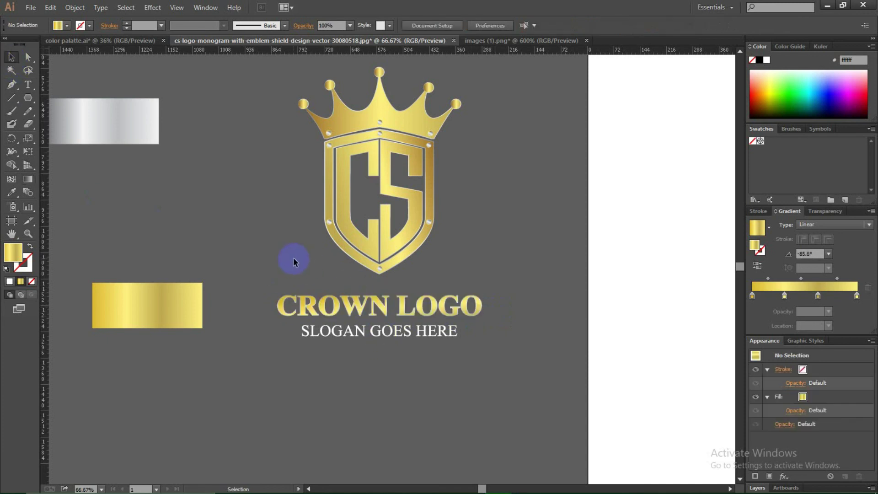
Group the CROWN LOGO title with the slogan and delete the three gradient swatches beside the logo
key("ctrl+minus")
key("ctrl+minus")
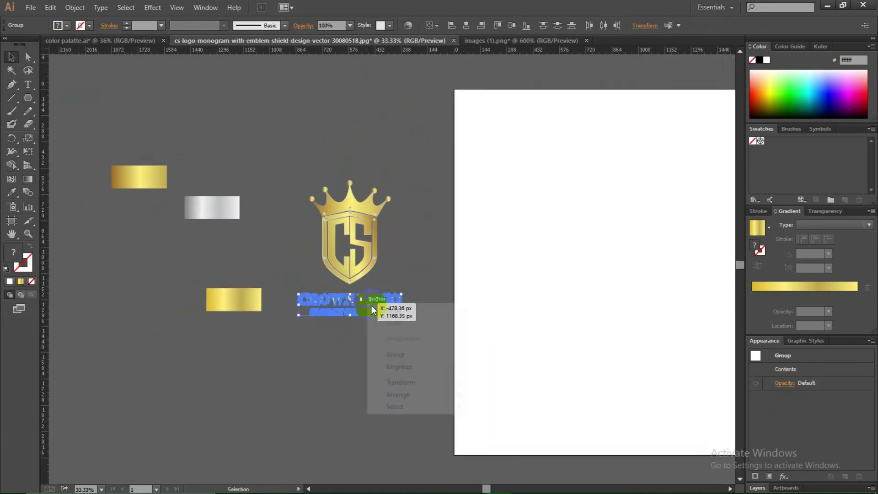
left_click_drag(337, 317, 346, 334)
left_click_drag(106, 147, 264, 371)
key("Delete")
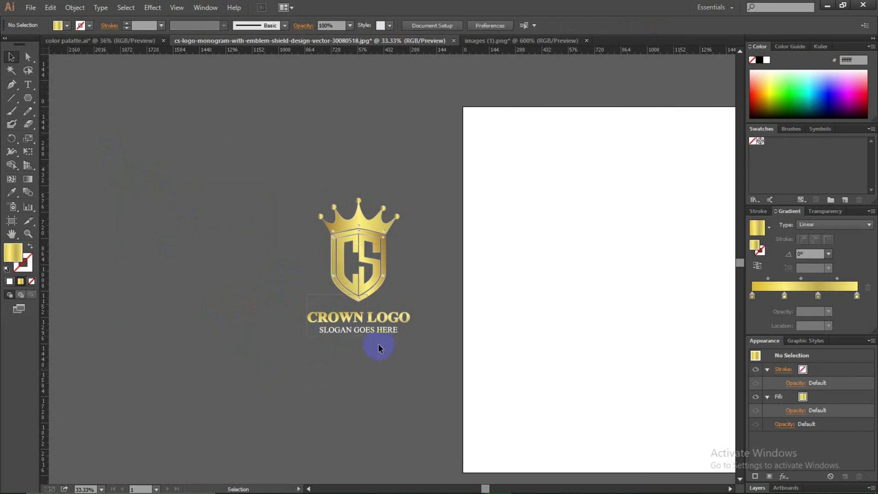
Close the images (1).png document without saving and create a new 2000 x 2000 px RGB document at 300 ppi
left_click(342, 254)
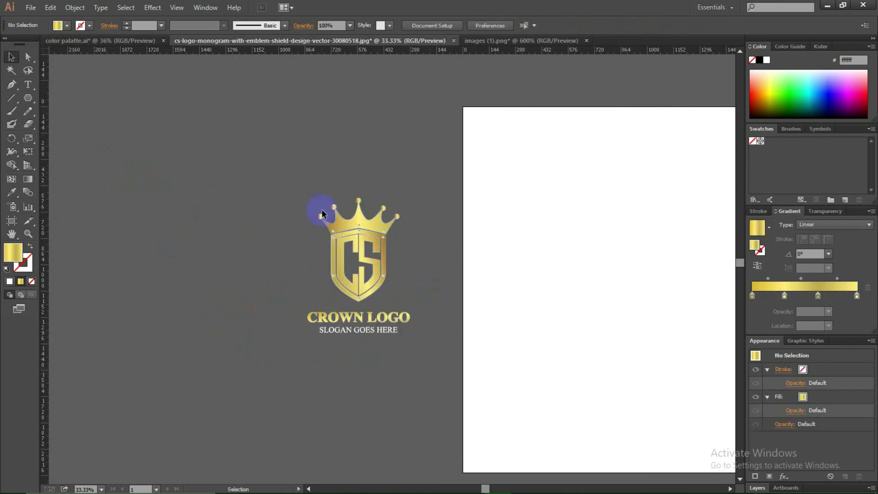
left_click(464, 175)
left_click(586, 40)
left_click(500, 266)
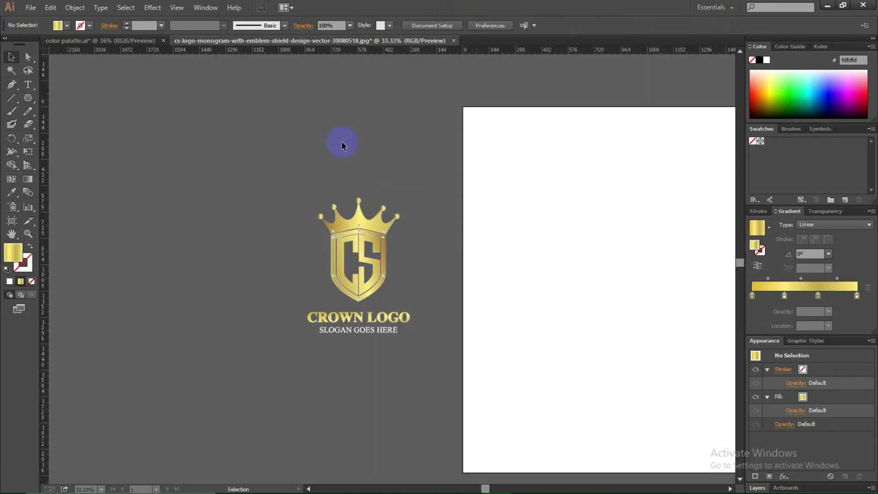
key("ctrl+n")
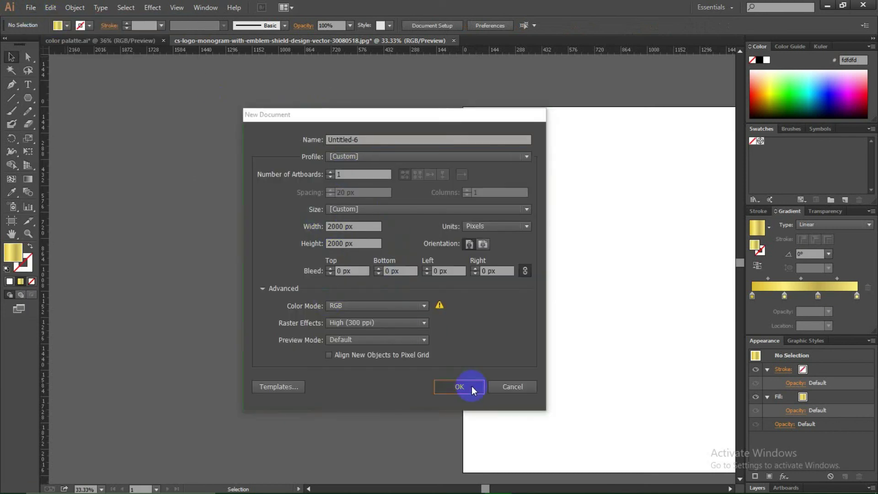
left_click(471, 386)
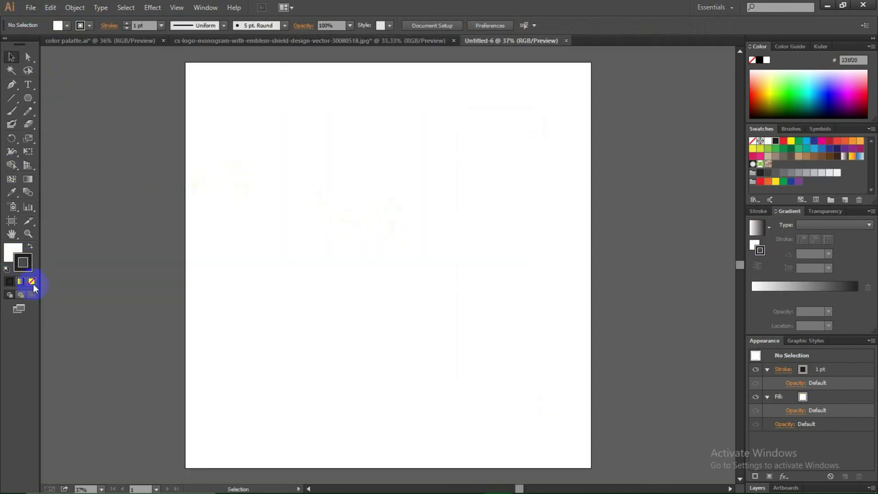
Create a 2000 x 2000 px white rectangle without a stroke in the new document
left_click(31, 281)
left_click(28, 98)
left_click(321, 213)
left_click(428, 240)
type("2000")
key("Return")
key("v")
Center the rectangle on the artboard in both directions and fill it with pure black (#000000)
left_click(432, 25)
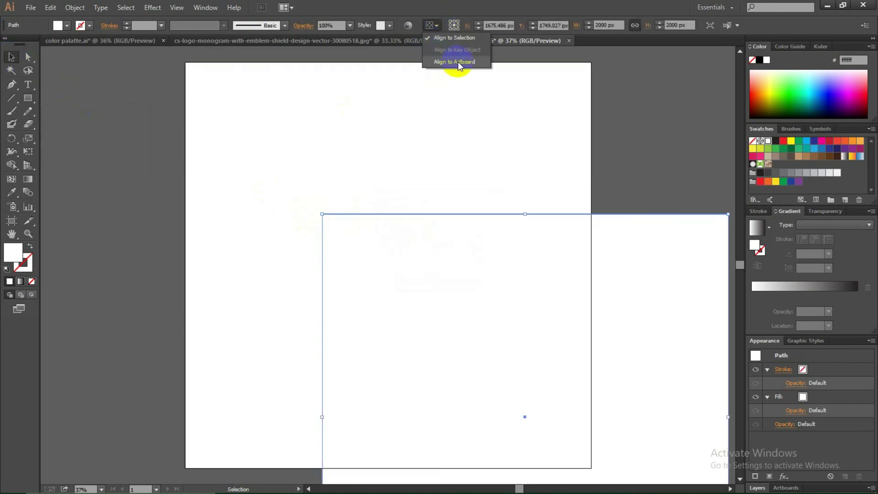
left_click(460, 62)
left_click(466, 25)
left_click(512, 25)
left_click(776, 140)
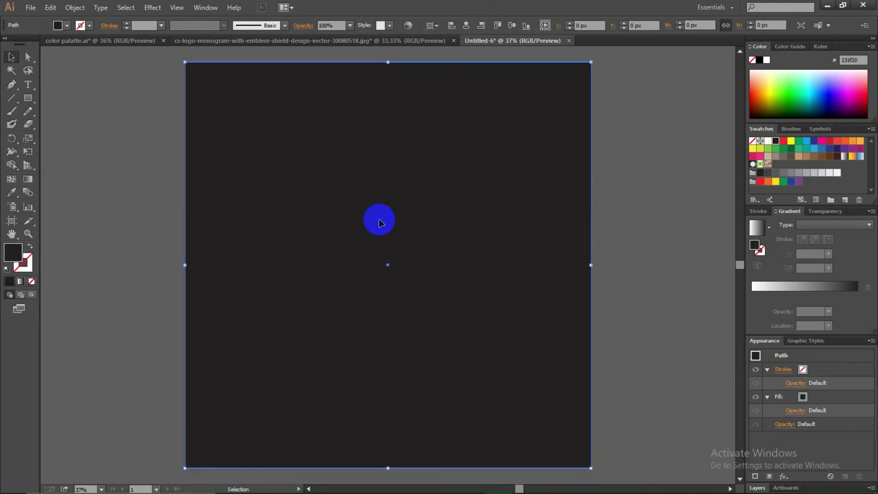
left_click(642, 302)
left_click(654, 204)
Copy the complete logo with title and slogan from the cs-logo document onto the black background of the new document
left_click(269, 241)
left_click(308, 41)
left_click_drag(373, 185, 432, 242)
Group the logo artwork and center it horizontally and vertically on the artboard
left_click(466, 25)
left_click(512, 26)
key("ctrl+z")
right_click(395, 216)
left_click(442, 270)
left_click_drag(314, 176, 473, 359)
left_click(511, 25)
left_click(490, 250)
key("ctrl+minus")
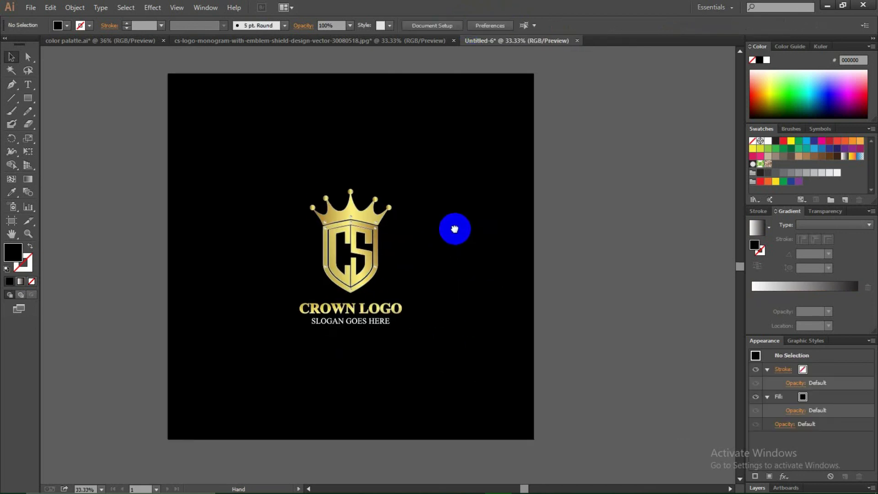